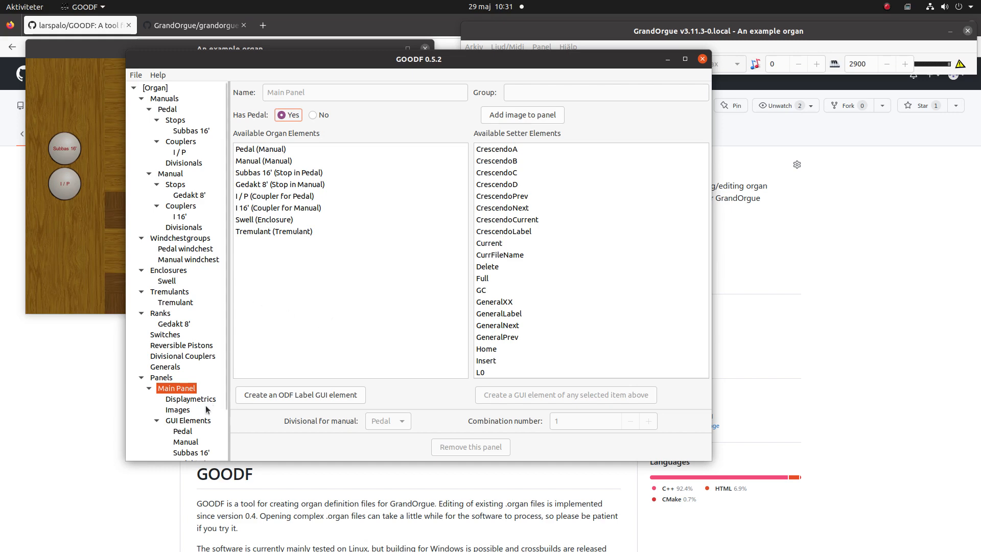
Set the display image number of the Main Panel's Subbas 16' GUI element to 6
{"action": "scroll", "coordinate": [186, 434], "scroll_direction": "down", "scroll_amount": 2}
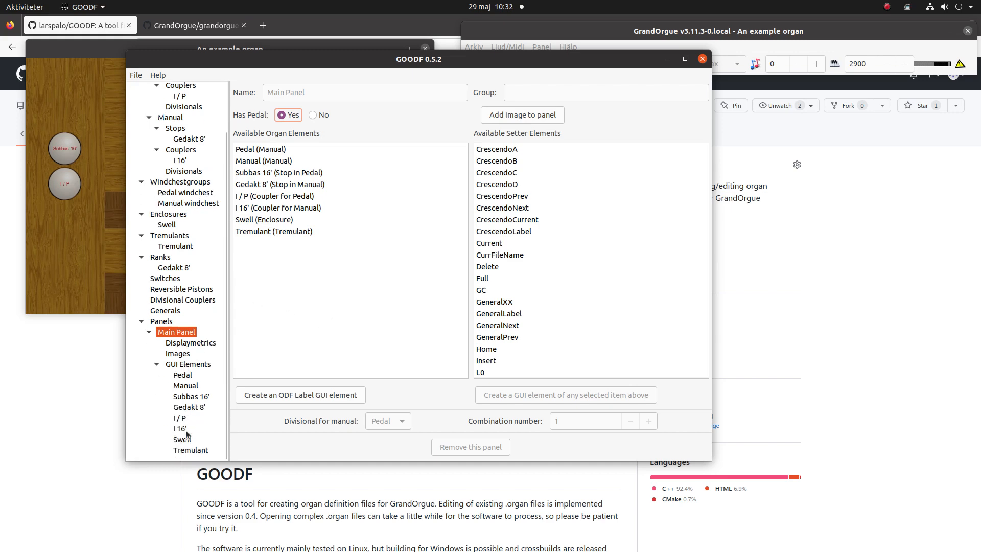
{"action": "left_click", "coordinate": [191, 397]}
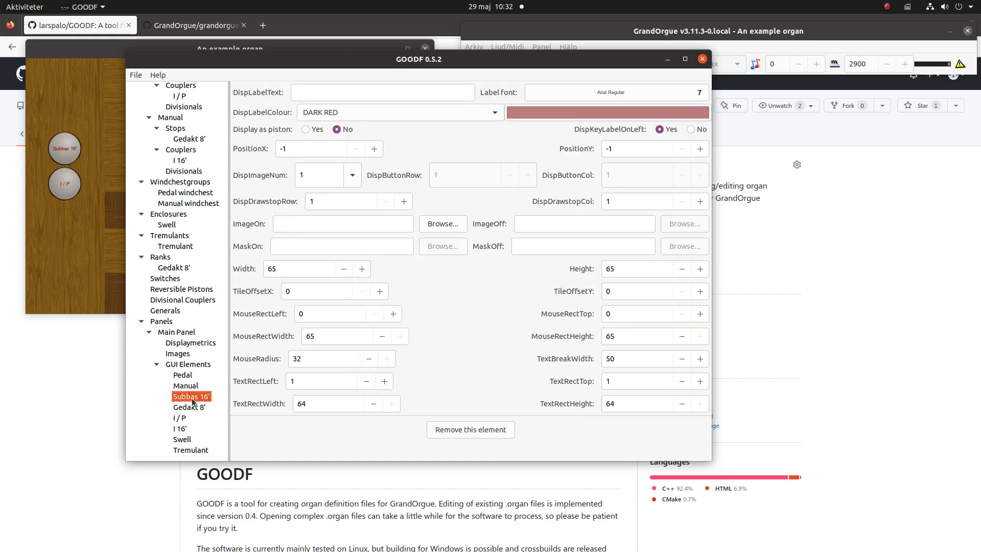
{"action": "left_click", "coordinate": [349, 177]}
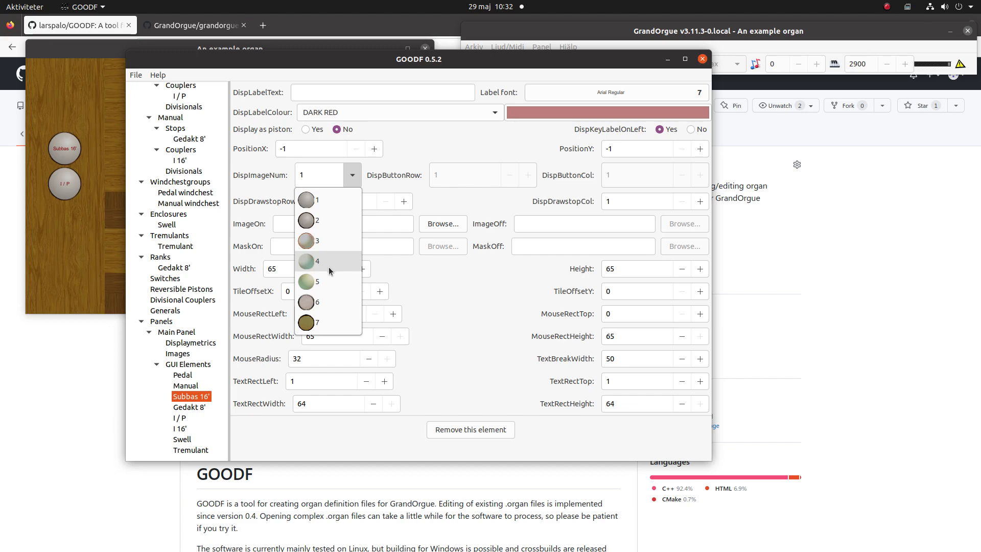
{"action": "left_click", "coordinate": [326, 302]}
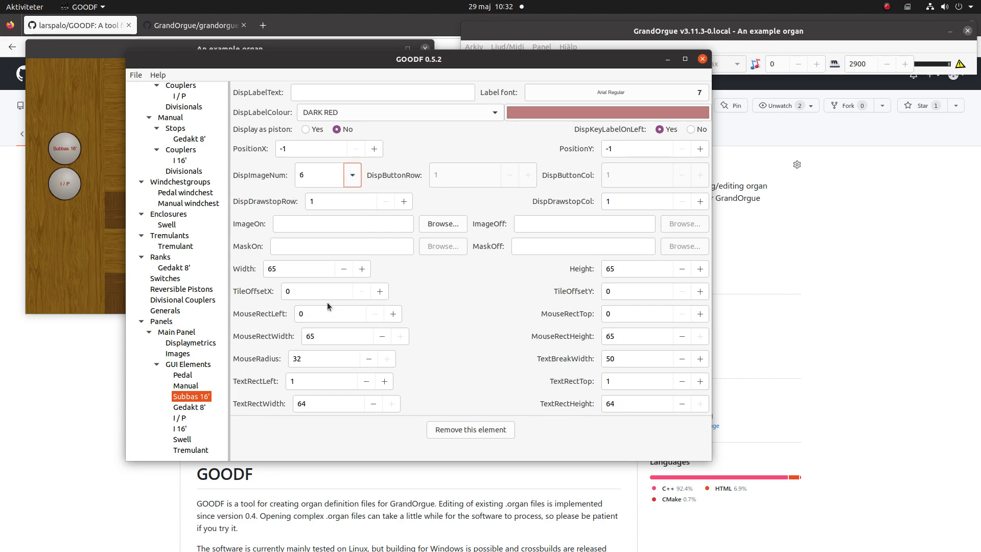
Set the Subbas 16' element's label font size to 10 and its label colour to BLACK
{"action": "left_click", "coordinate": [687, 97]}
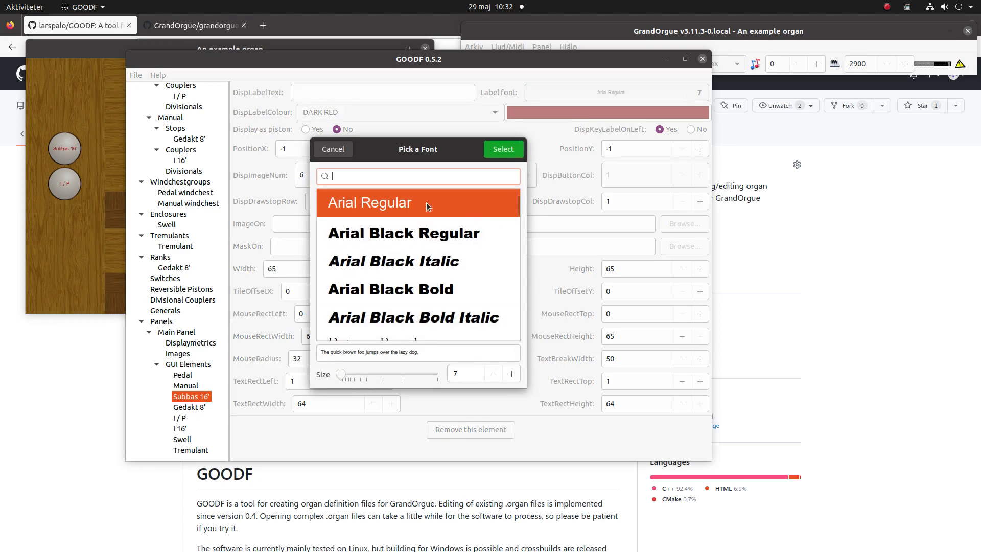
{"action": "left_click", "coordinate": [511, 376]}
{"action": "left_click", "coordinate": [511, 376]}
{"action": "left_click", "coordinate": [511, 375]}
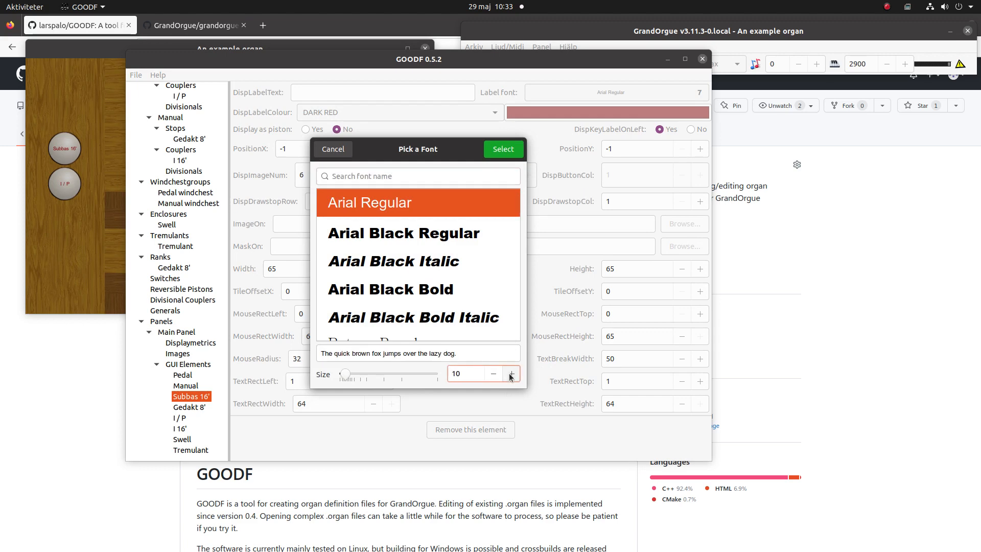
{"action": "left_click", "coordinate": [506, 154]}
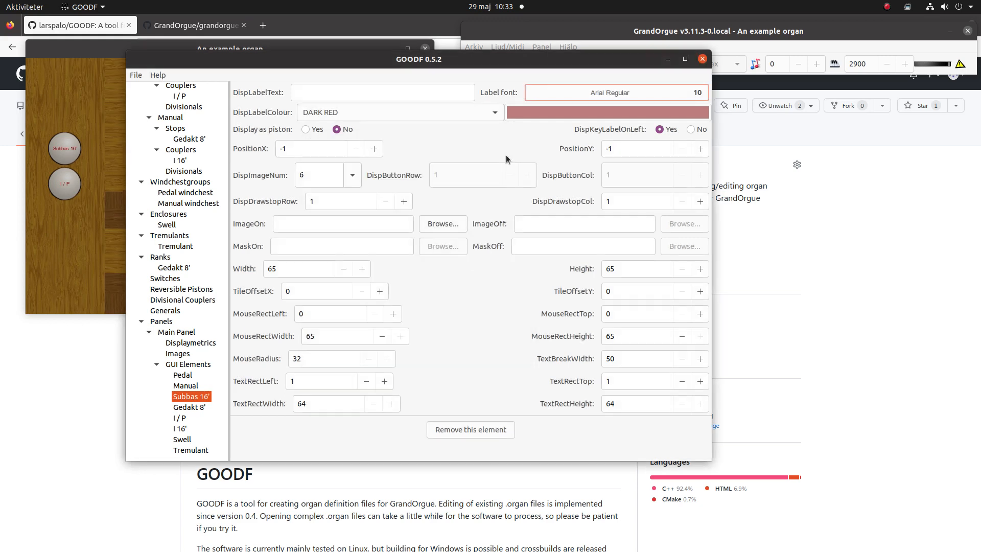
{"action": "left_click", "coordinate": [490, 113]}
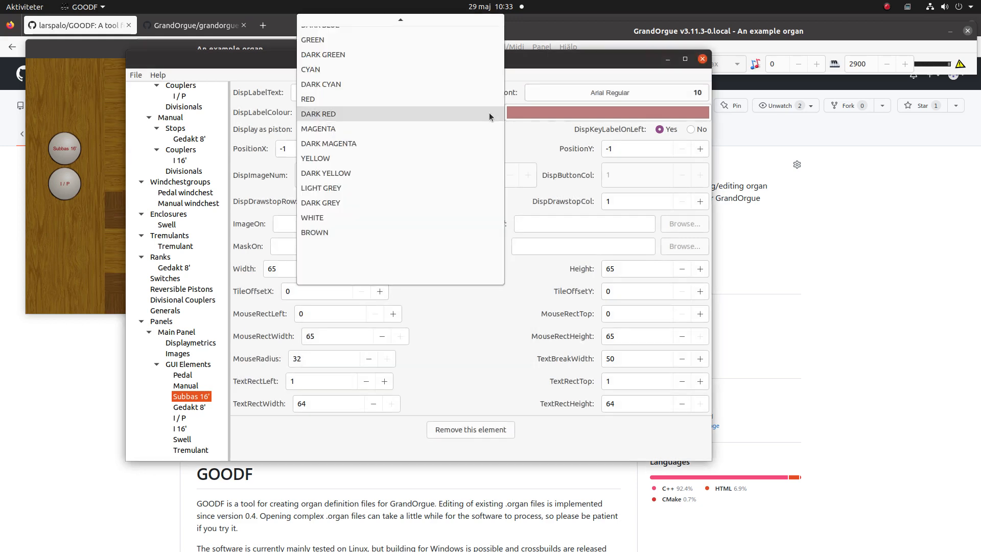
{"action": "scroll", "coordinate": [487, 118], "scroll_direction": "up", "scroll_amount": 5}
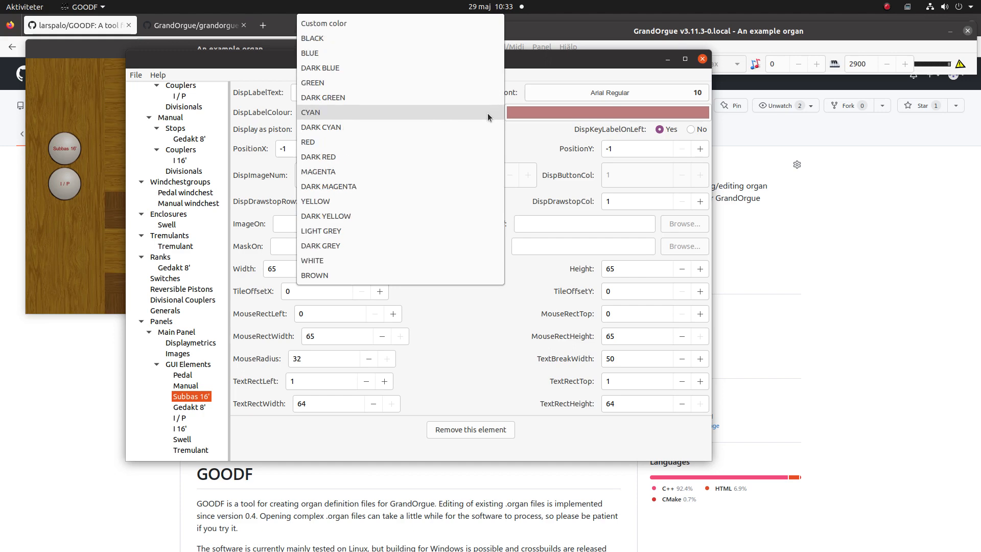
{"action": "left_click", "coordinate": [450, 41]}
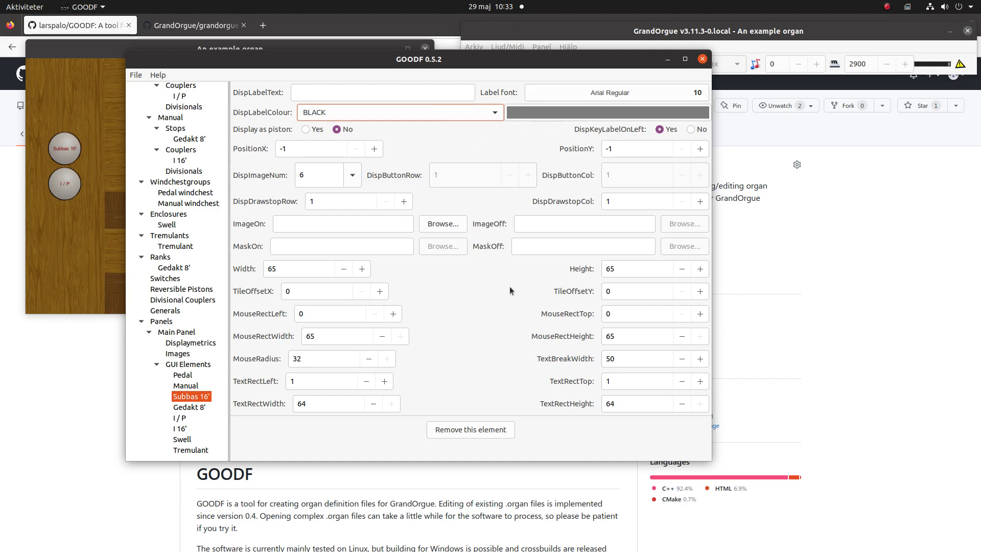
Copy the Subbas 16' GUI element attributes to the Gedakt 8' element on the Main Panel and check them there
{"action": "right_click", "coordinate": [191, 400]}
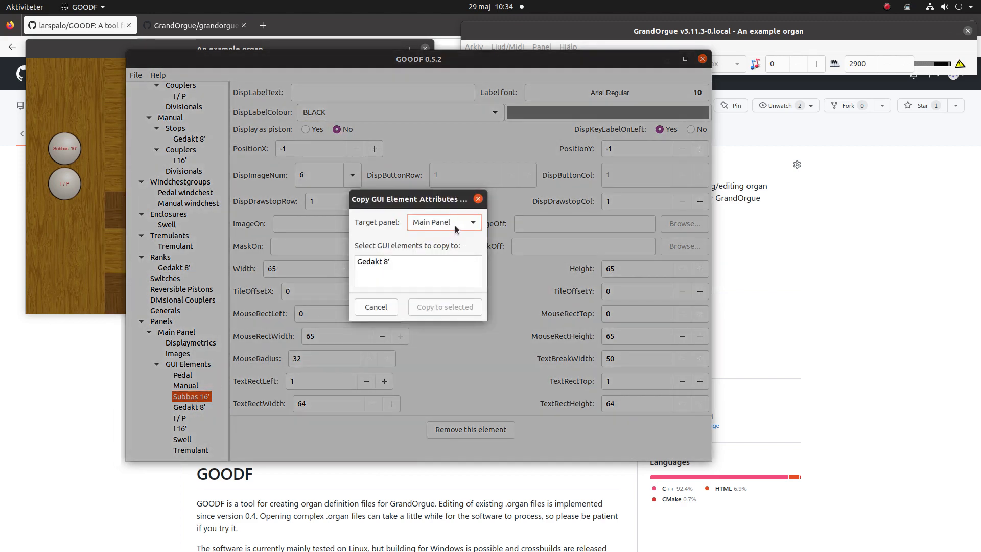
{"action": "left_click", "coordinate": [402, 257]}
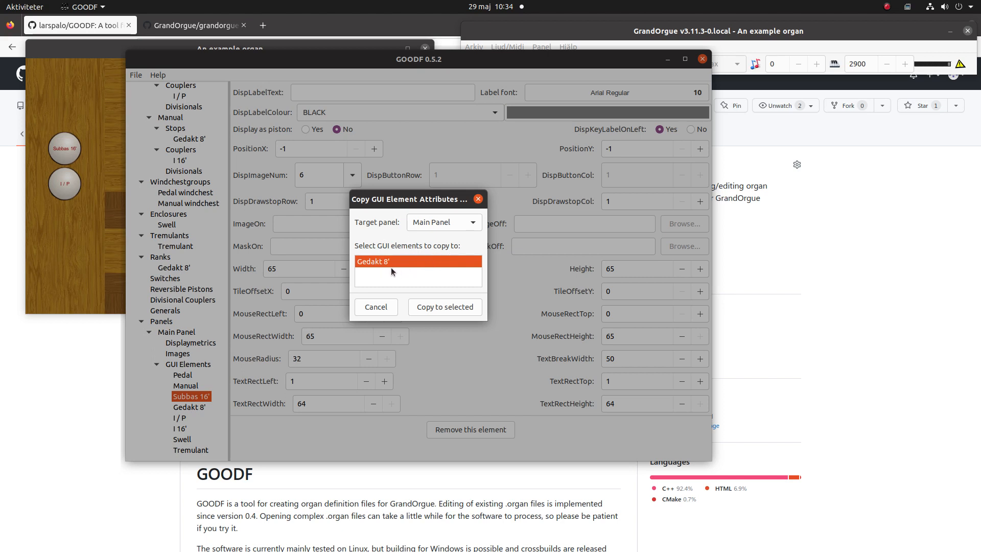
{"action": "left_click", "coordinate": [437, 308]}
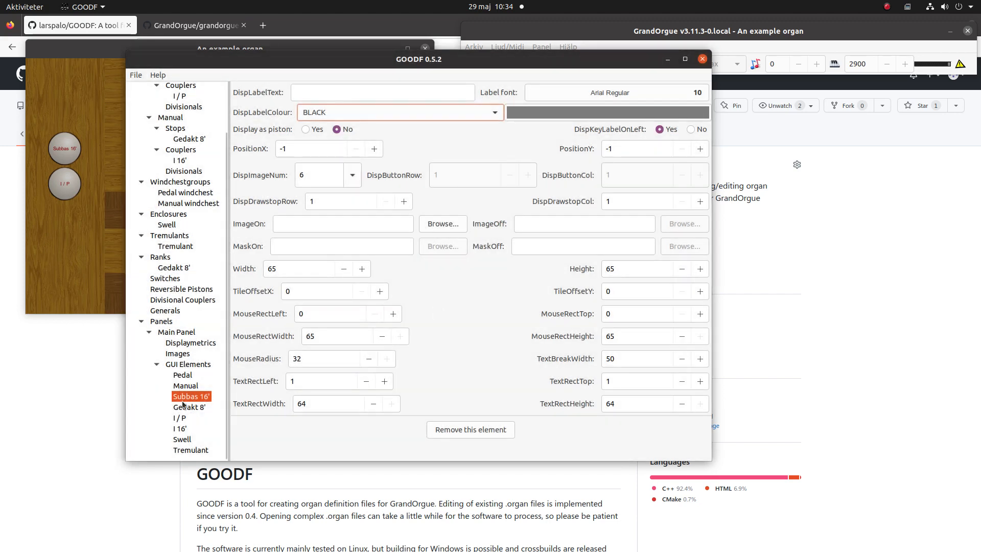
{"action": "left_click", "coordinate": [185, 407]}
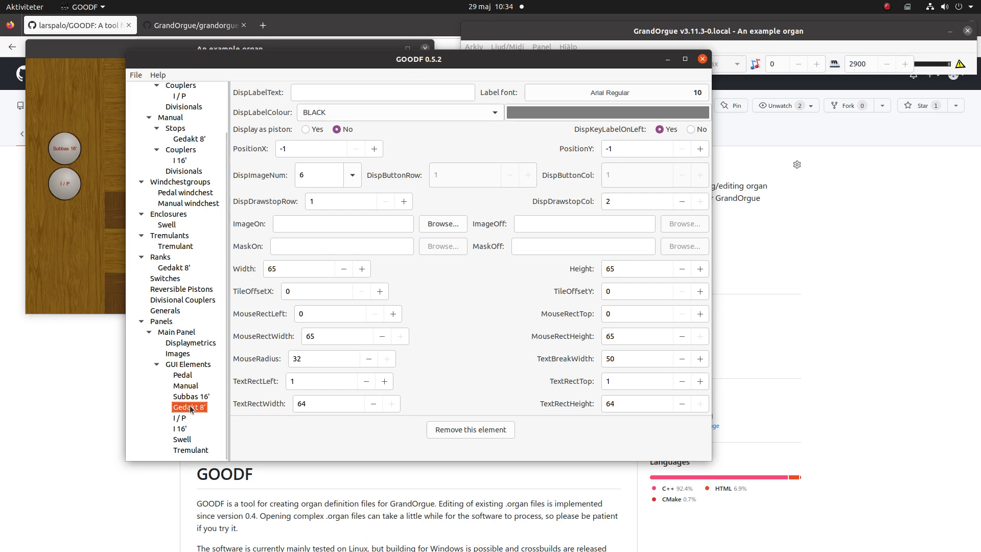
{"action": "left_click", "coordinate": [190, 398]}
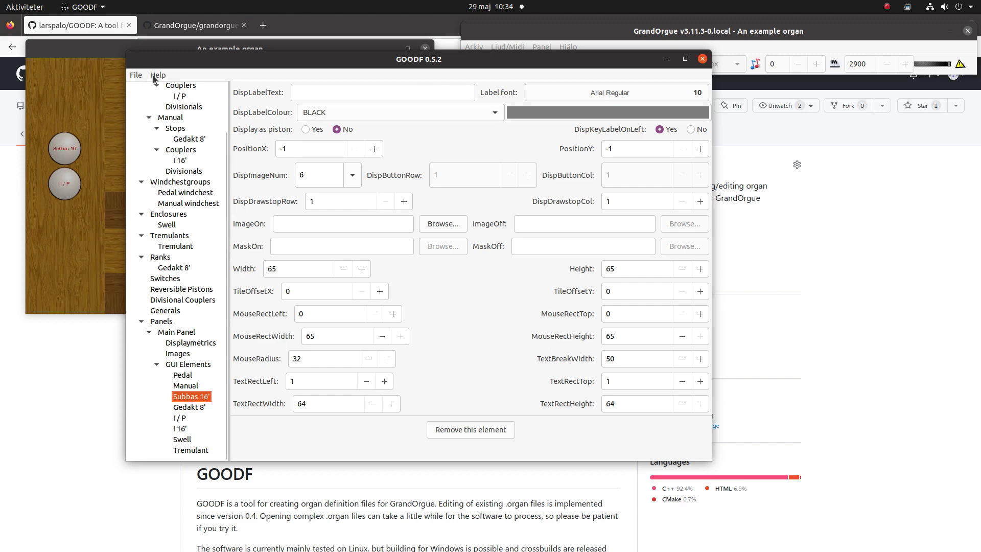
Write the organ definition file, then switch to GrandOrgue and reload the example organ
{"action": "left_click", "coordinate": [136, 76]}
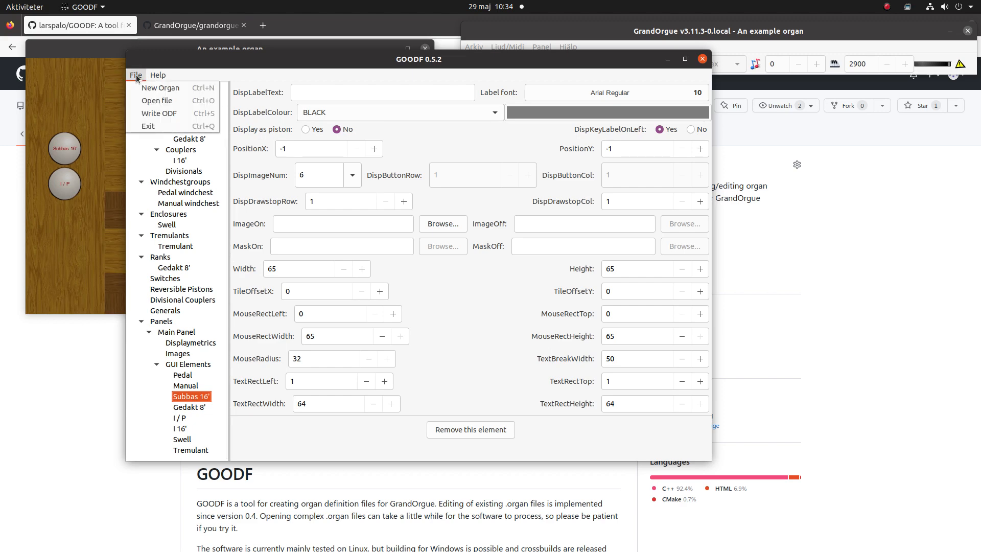
{"action": "left_click", "coordinate": [197, 117]}
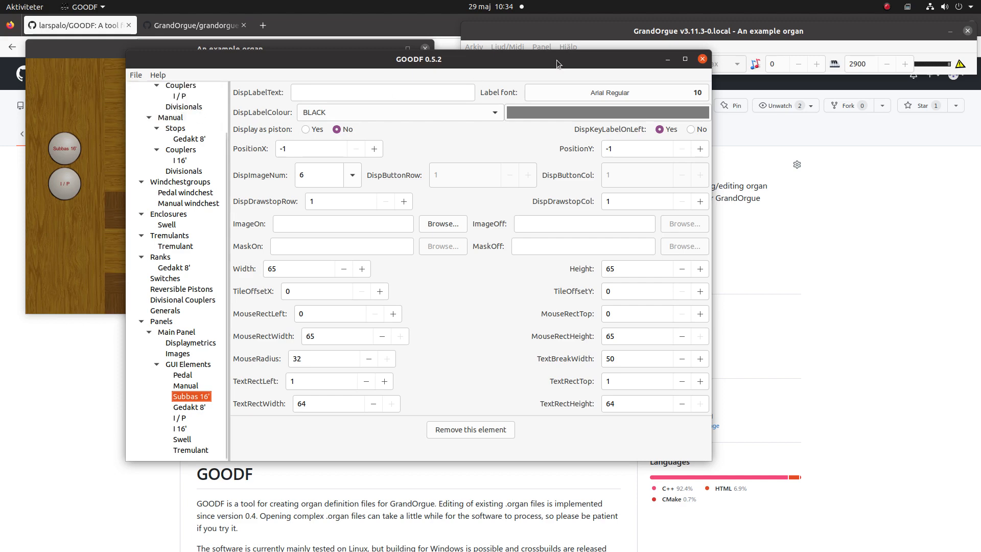
{"action": "left_click", "coordinate": [602, 33]}
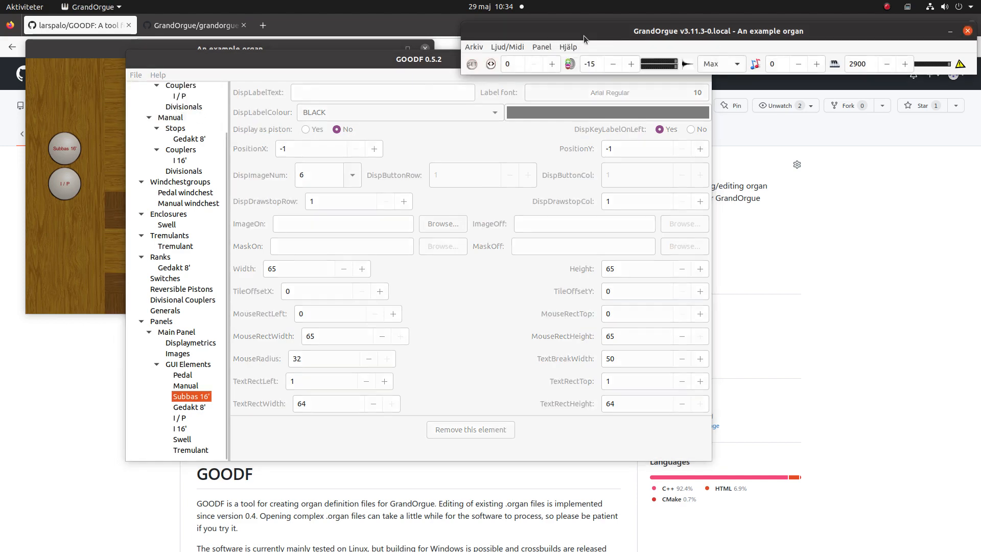
{"action": "left_click", "coordinate": [479, 45]}
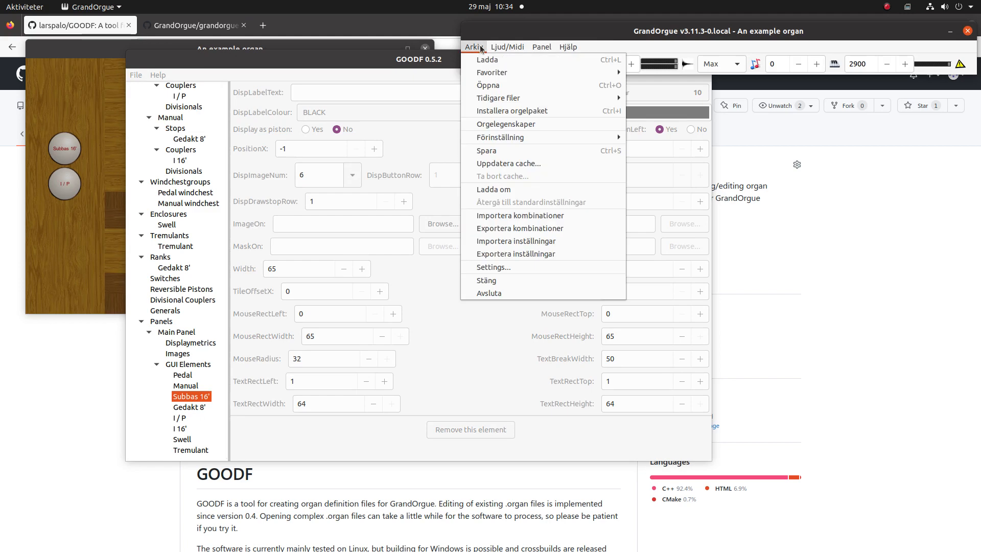
{"action": "left_click", "coordinate": [510, 190]}
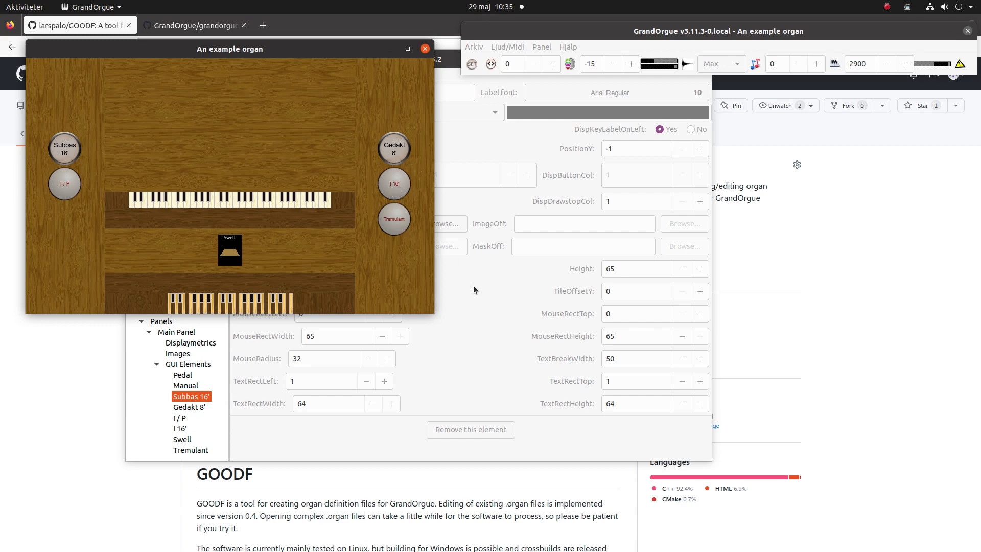
In GOODF, set the label colour of the I / P coupler's GUI element to DARK GREEN
{"action": "left_click", "coordinate": [179, 417]}
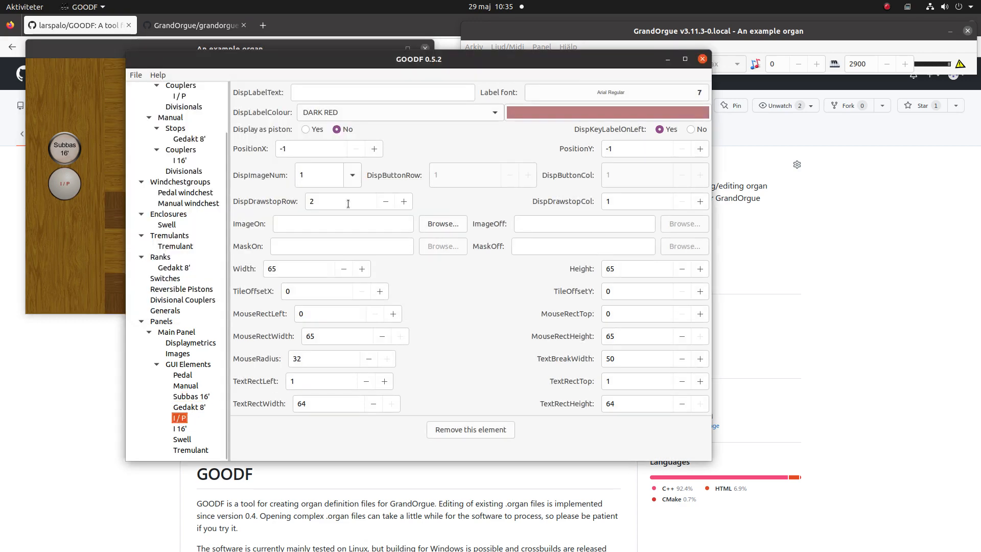
{"action": "left_click", "coordinate": [436, 112]}
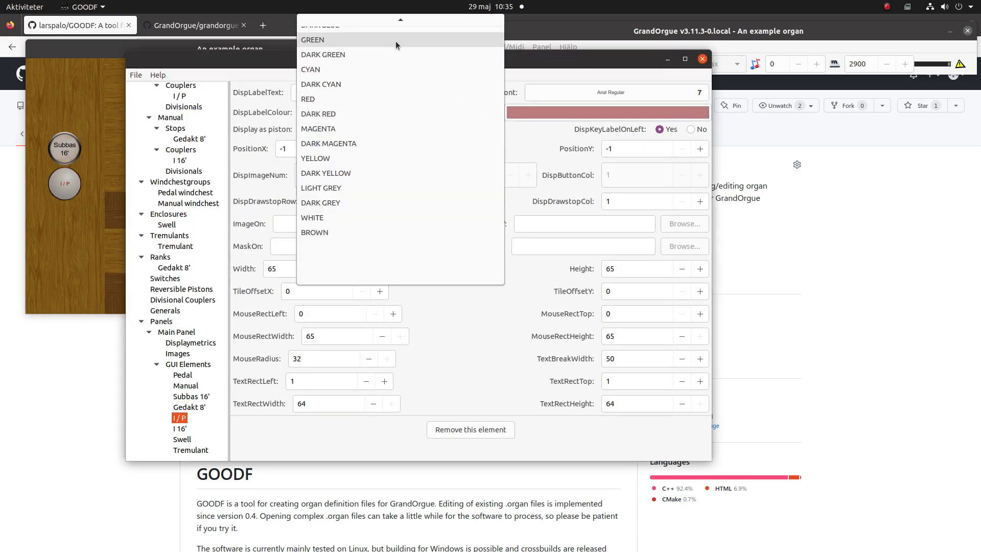
{"action": "left_click", "coordinate": [390, 53]}
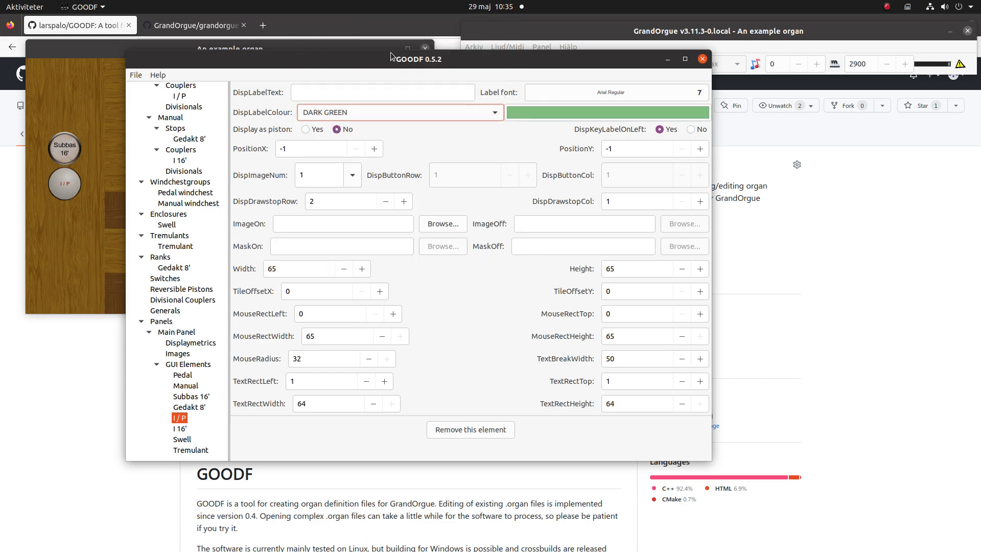
Set the I / P element's label font size to 10 and its display image number to 6
{"action": "left_click", "coordinate": [638, 92]}
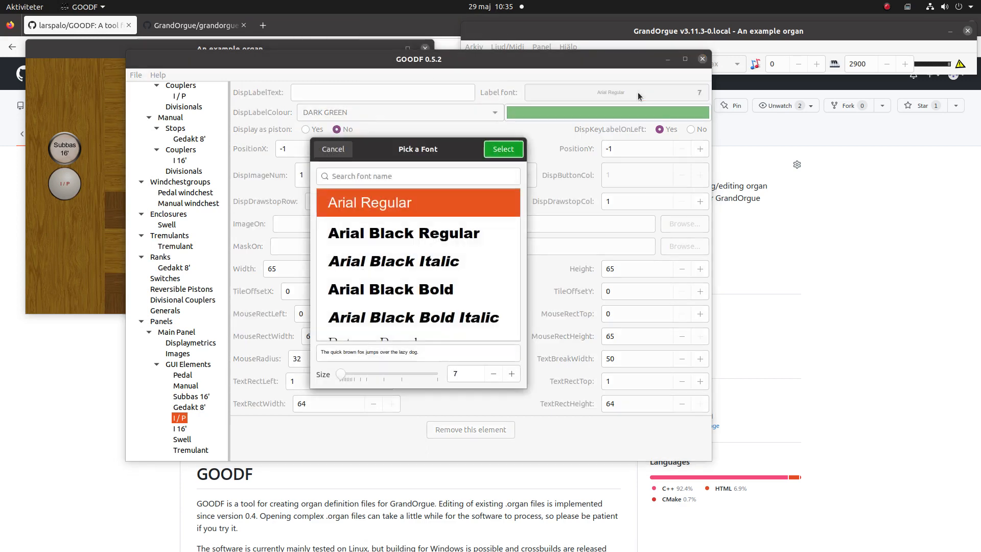
{"action": "left_click", "coordinate": [511, 373]}
{"action": "left_click", "coordinate": [511, 373]}
{"action": "left_click", "coordinate": [512, 374]}
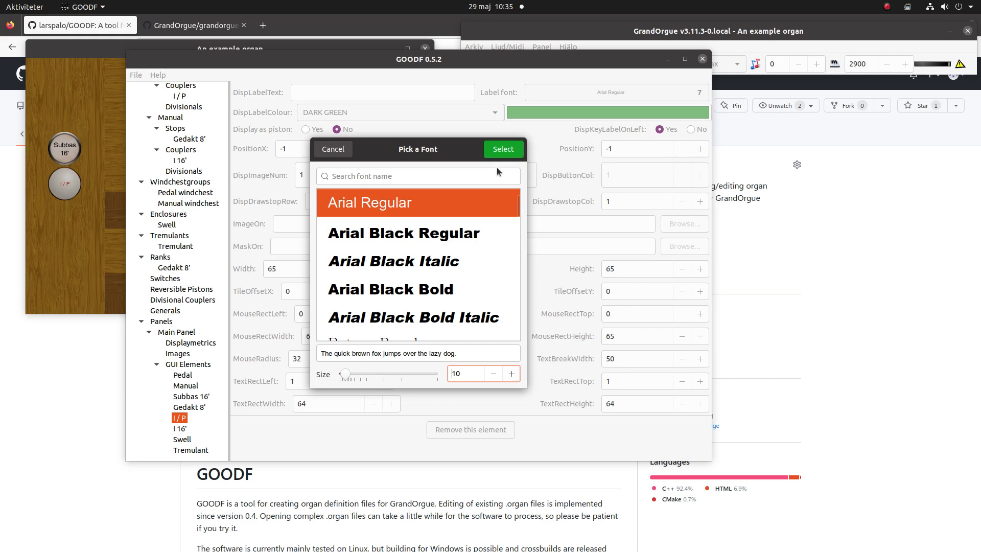
{"action": "left_click", "coordinate": [512, 152]}
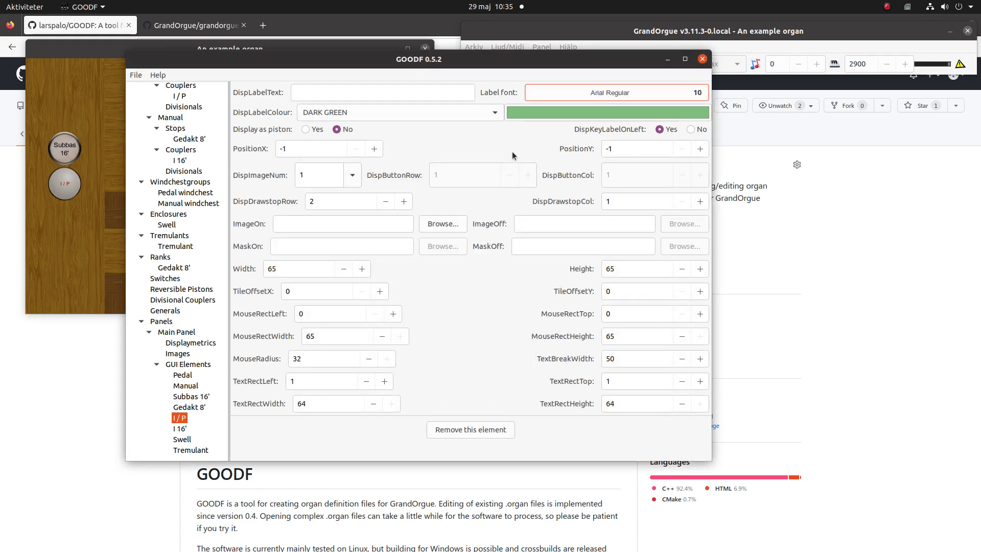
{"action": "left_click", "coordinate": [352, 175]}
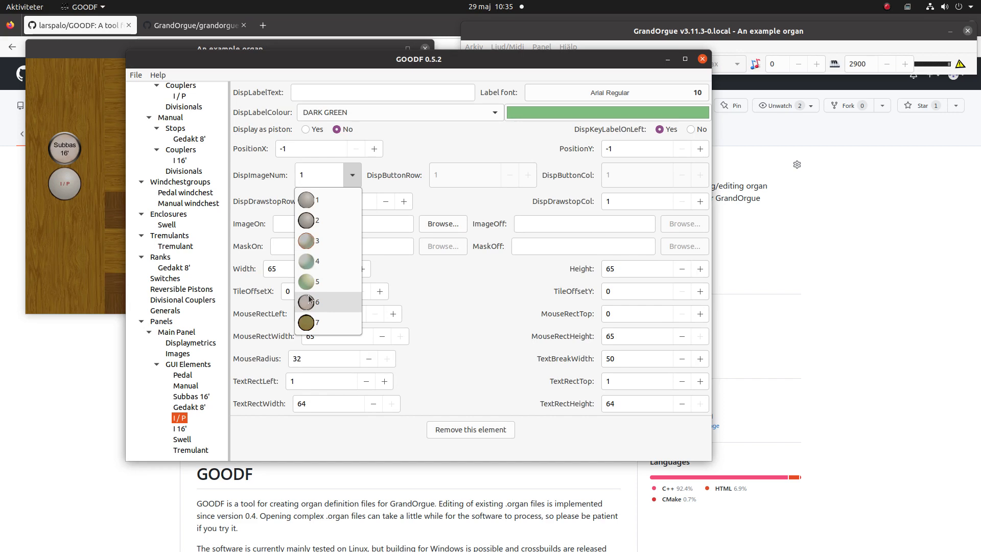
{"action": "left_click", "coordinate": [307, 298]}
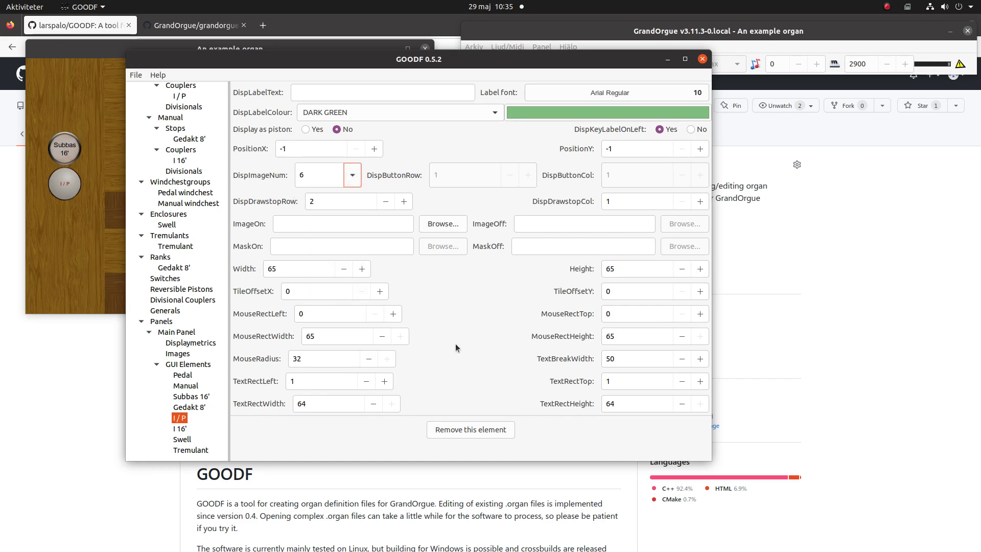
Copy the I / P GUI element attributes to the I 16' coupler element on the Main Panel
{"action": "right_click", "coordinate": [179, 417]}
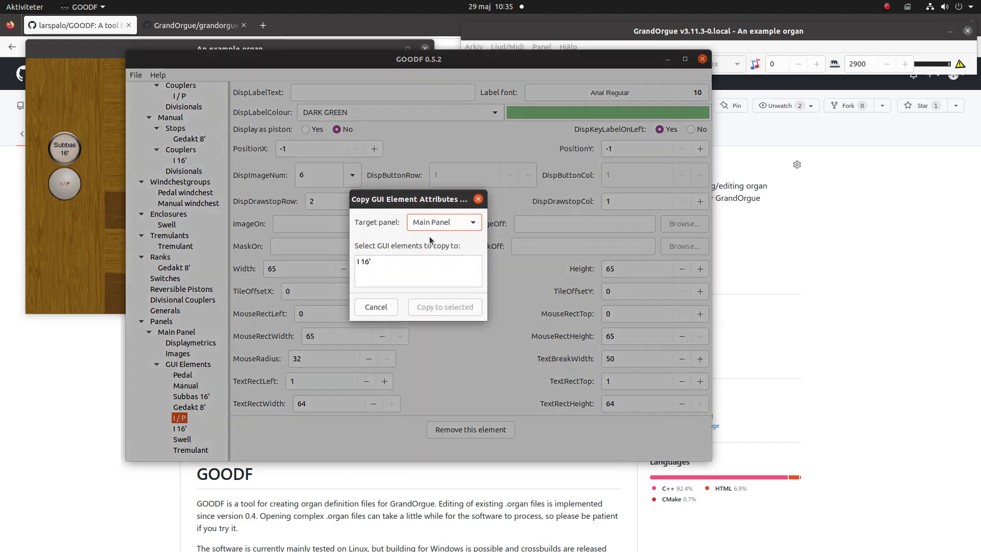
{"action": "left_click", "coordinate": [394, 259]}
{"action": "left_click", "coordinate": [437, 307]}
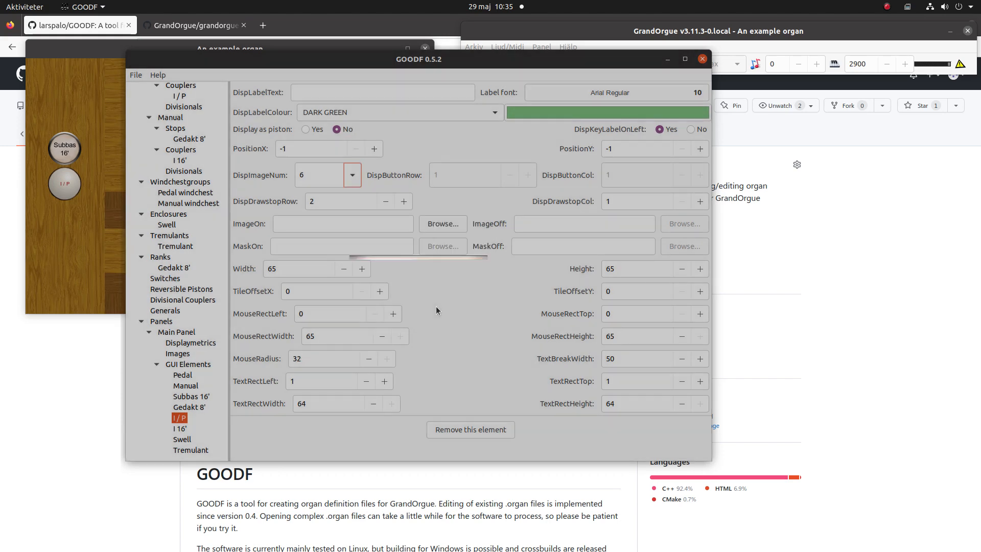
Set the Tremulant GUI element's display image number to 6 and its label font size to 10
{"action": "left_click", "coordinate": [189, 450]}
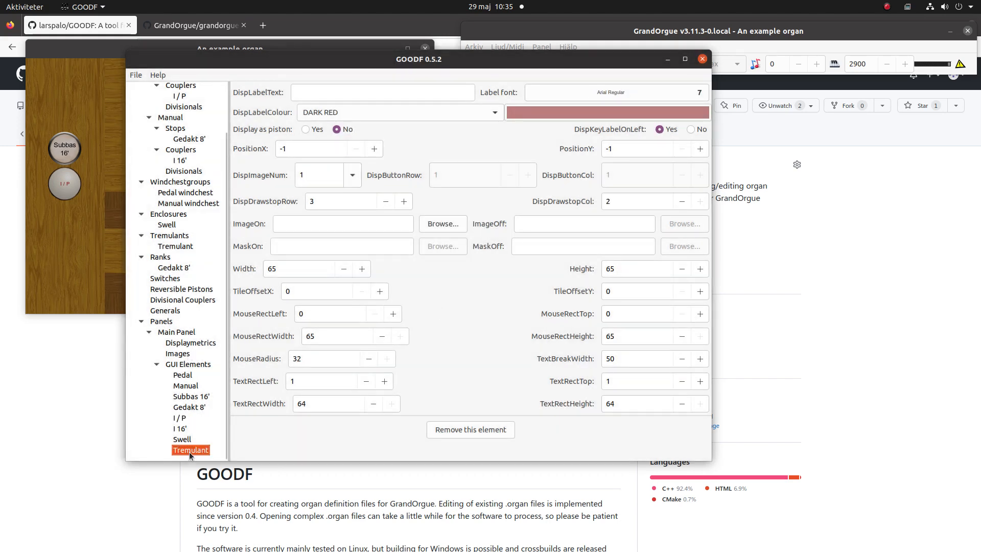
{"action": "left_click", "coordinate": [351, 175]}
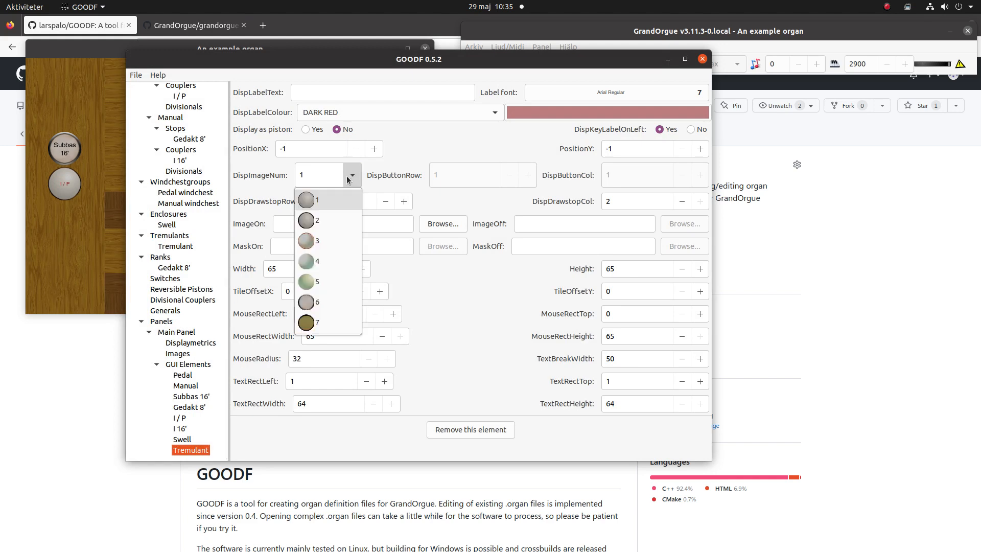
{"action": "left_click", "coordinate": [331, 303]}
{"action": "left_click", "coordinate": [660, 90]}
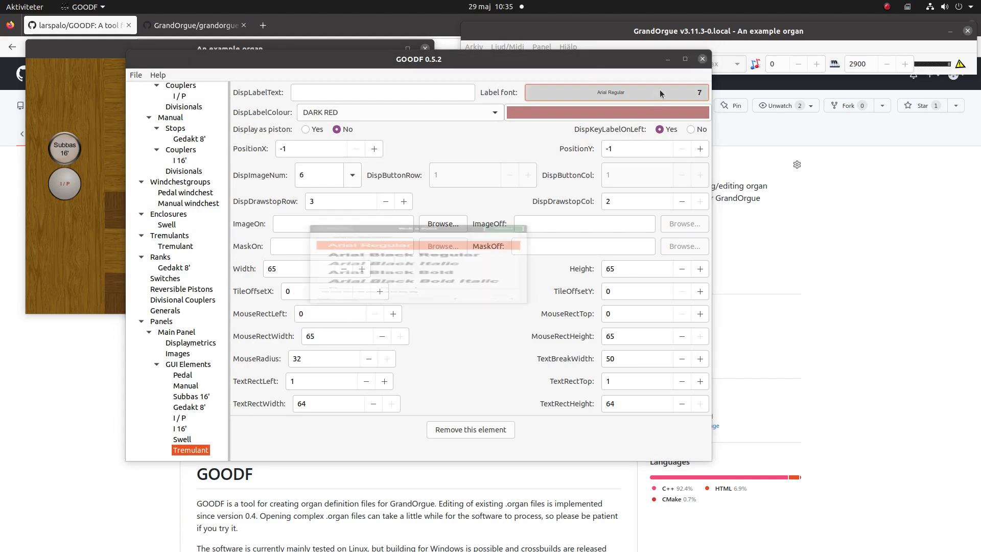
{"action": "left_click", "coordinate": [512, 373]}
{"action": "left_click", "coordinate": [512, 373]}
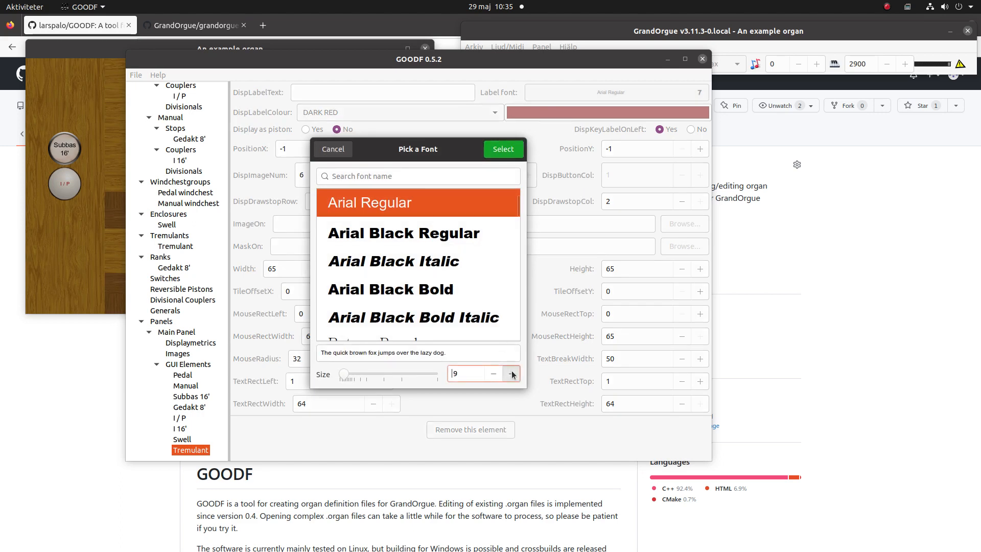
{"action": "left_click", "coordinate": [512, 373]}
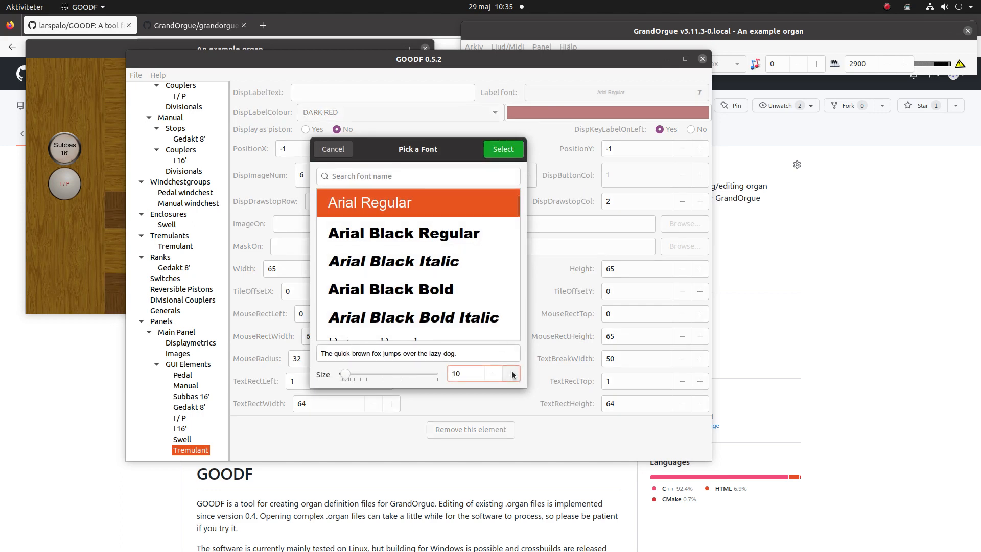
{"action": "left_click", "coordinate": [501, 149]}
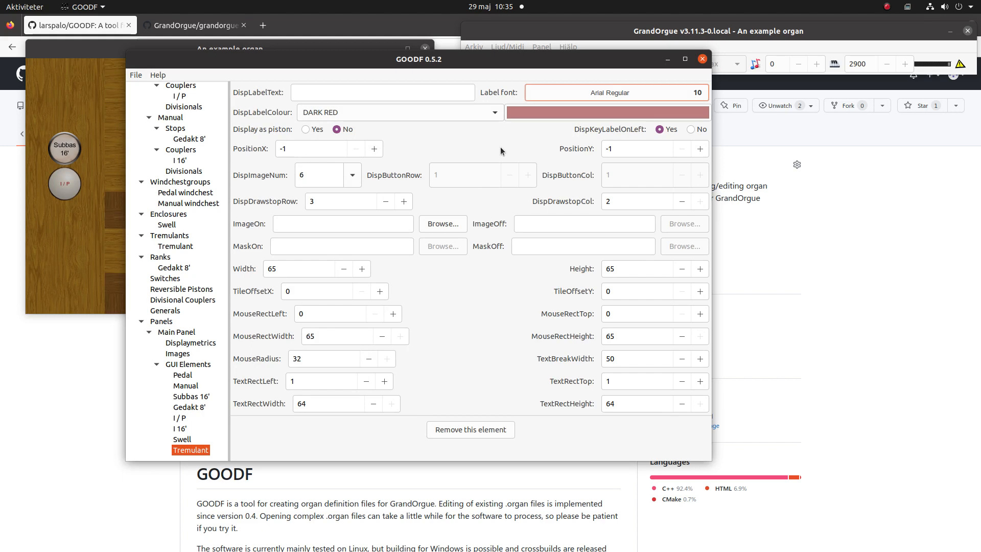
Switch to GrandOrgue and reload the example organ
{"action": "left_click", "coordinate": [559, 30]}
{"action": "left_click", "coordinate": [473, 47]}
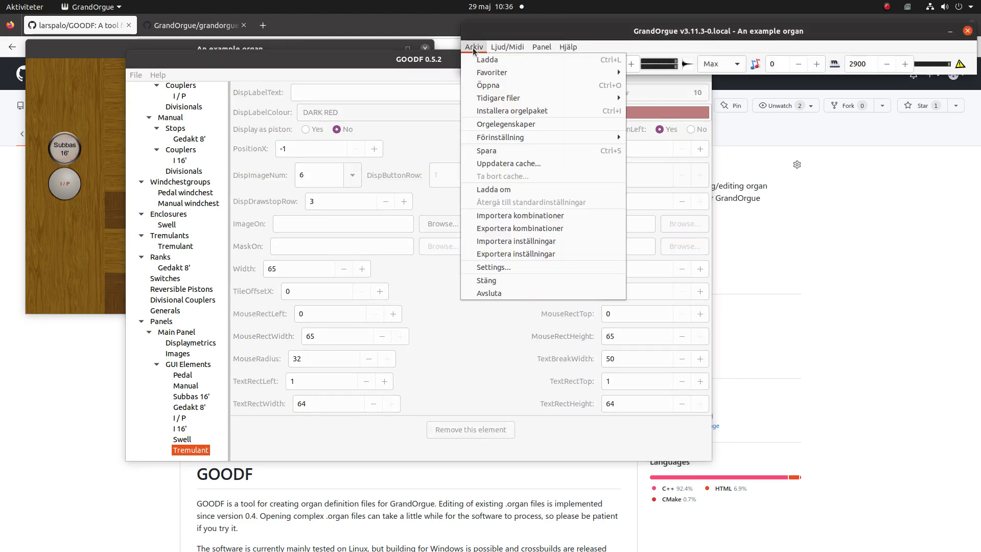
{"action": "left_click", "coordinate": [501, 189]}
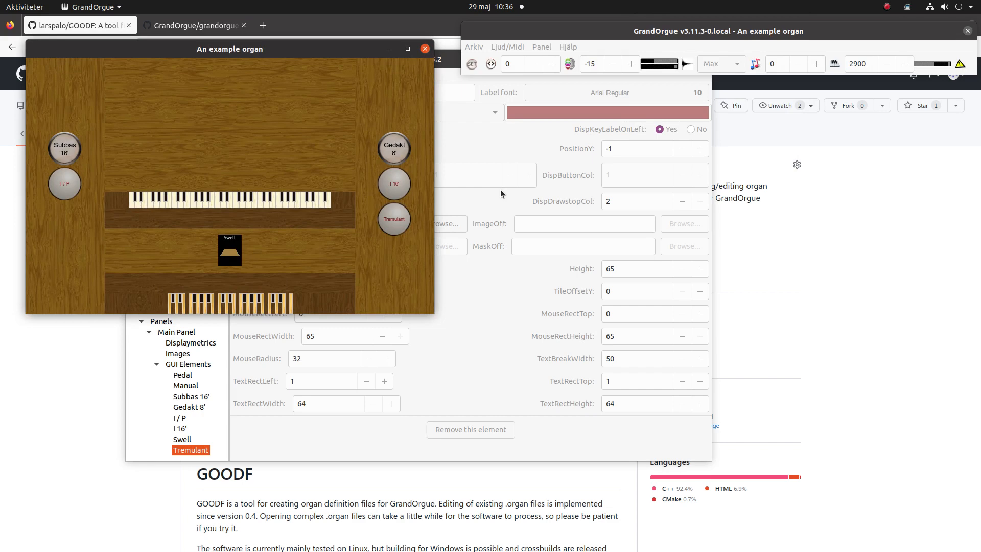
Return to GOODF to write the organ definition file, then reload the example organ in GrandOrgue
{"action": "left_click", "coordinate": [494, 140]}
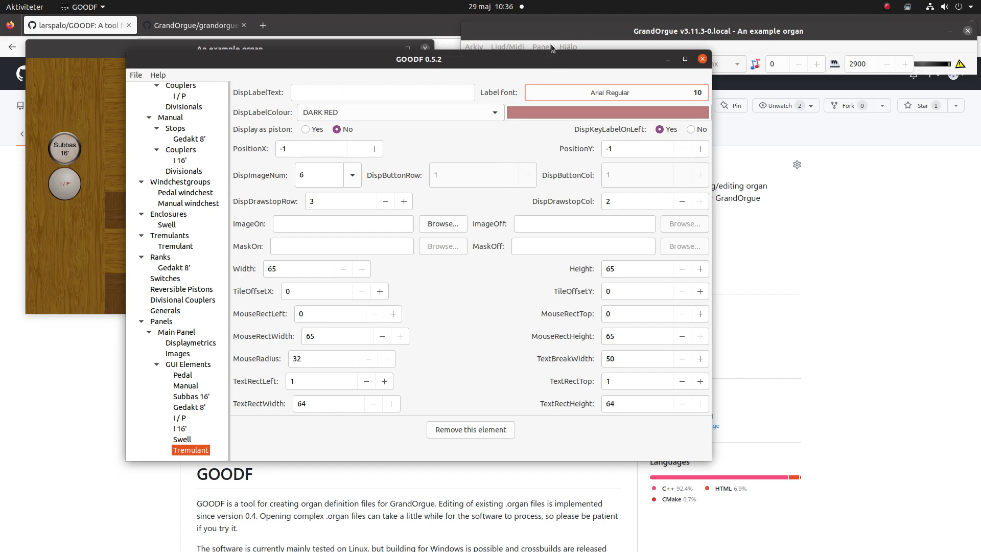
{"action": "left_click", "coordinate": [610, 35]}
{"action": "left_click", "coordinate": [479, 47]}
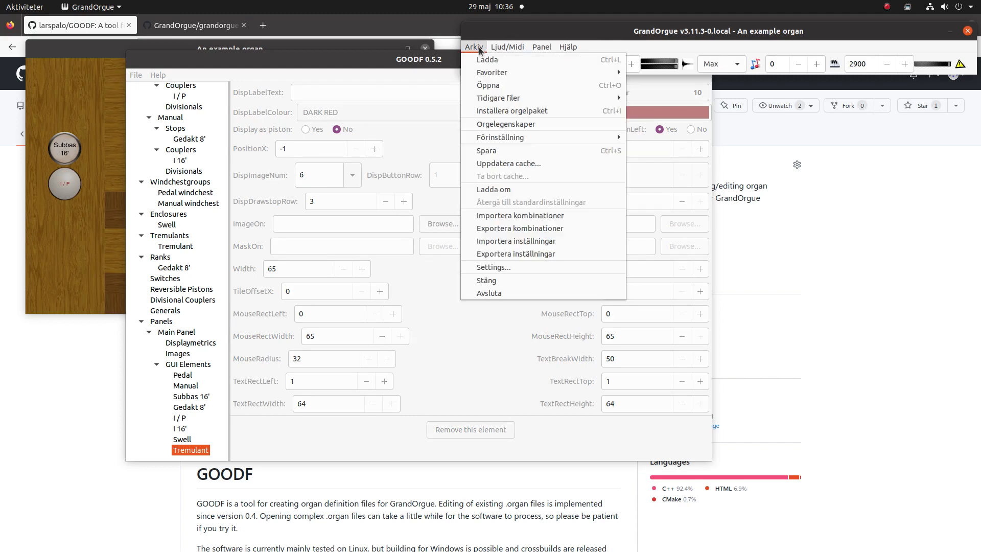
{"action": "left_click", "coordinate": [489, 188]}
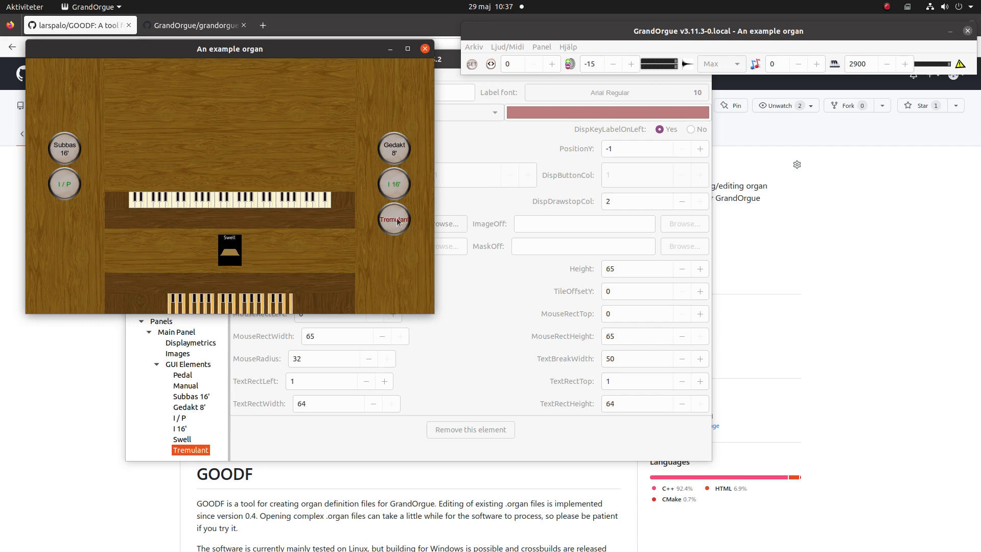
Back in GOODF, reduce the Tremulant element's label font size to 9
{"action": "left_click", "coordinate": [541, 136]}
{"action": "left_click", "coordinate": [642, 93]}
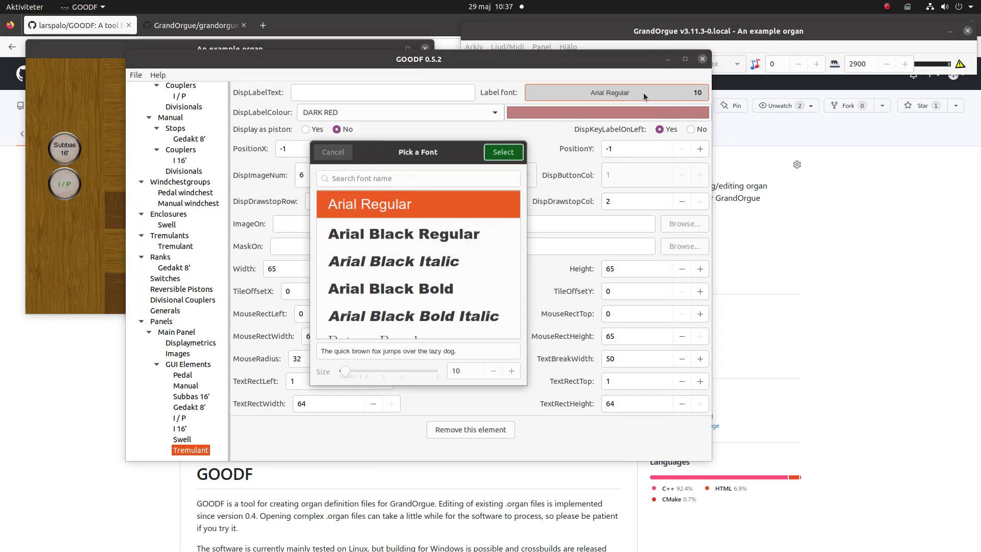
{"action": "left_click", "coordinate": [493, 374]}
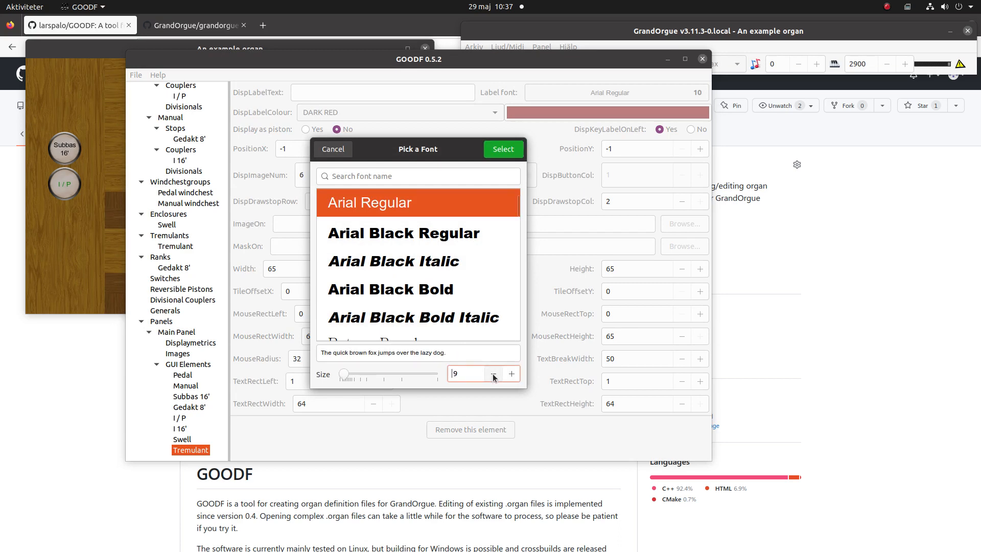
{"action": "left_click", "coordinate": [501, 149]}
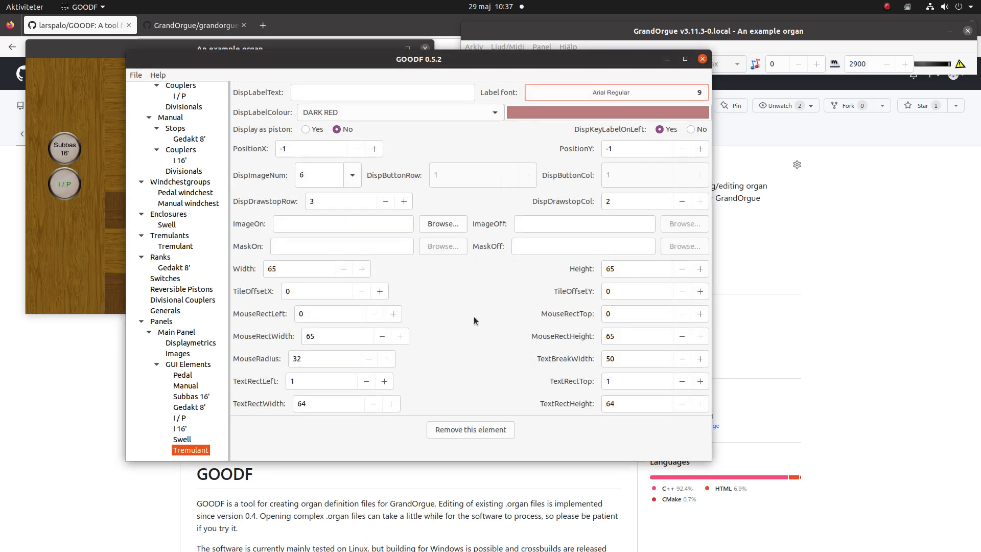
Reload the example organ in GrandOrgue to check the Tremulant drawstop's label
{"action": "left_click", "coordinate": [781, 29]}
{"action": "left_click", "coordinate": [472, 47]}
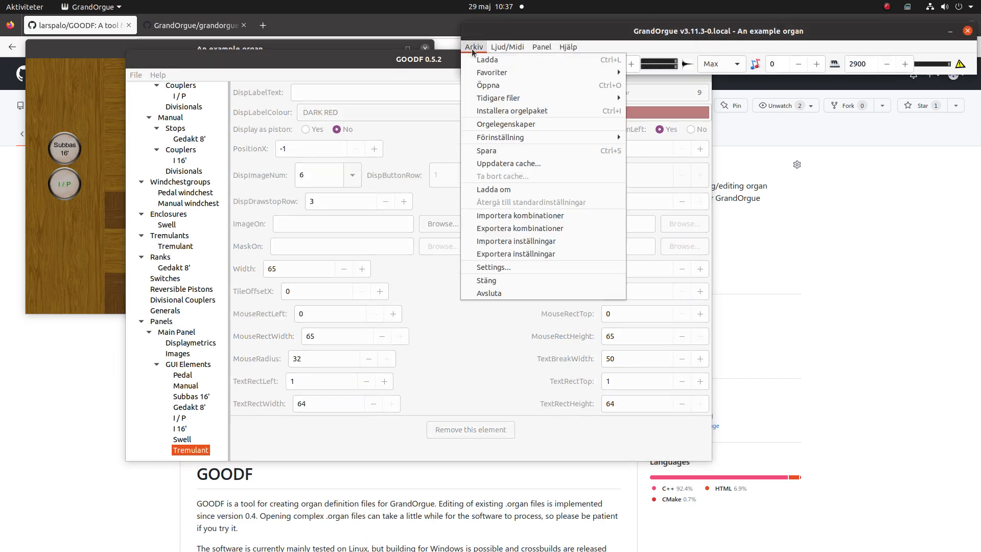
{"action": "left_click", "coordinate": [495, 190]}
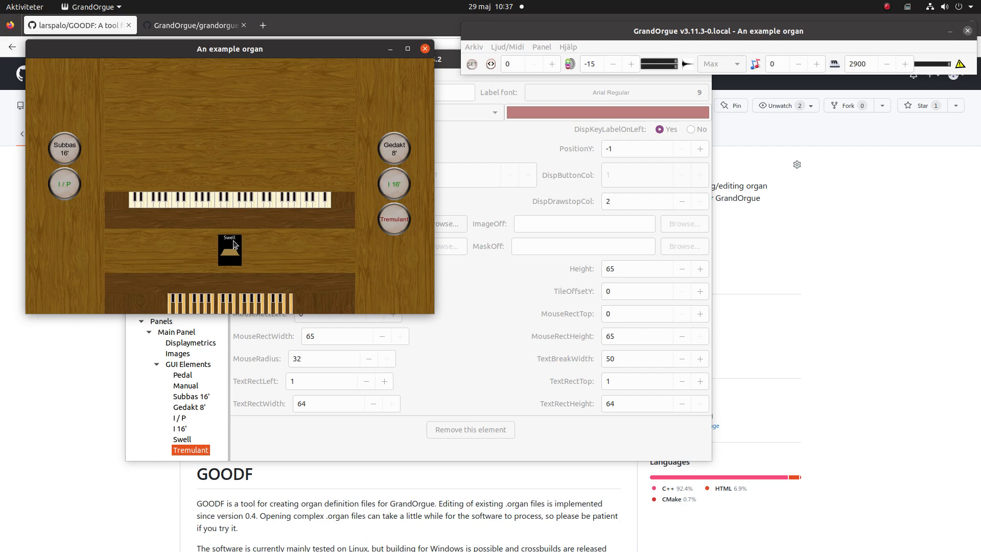
In GOODF, set the Swell GUI element's text break width to 0 and its enclosure style to 2
{"action": "left_click", "coordinate": [182, 440]}
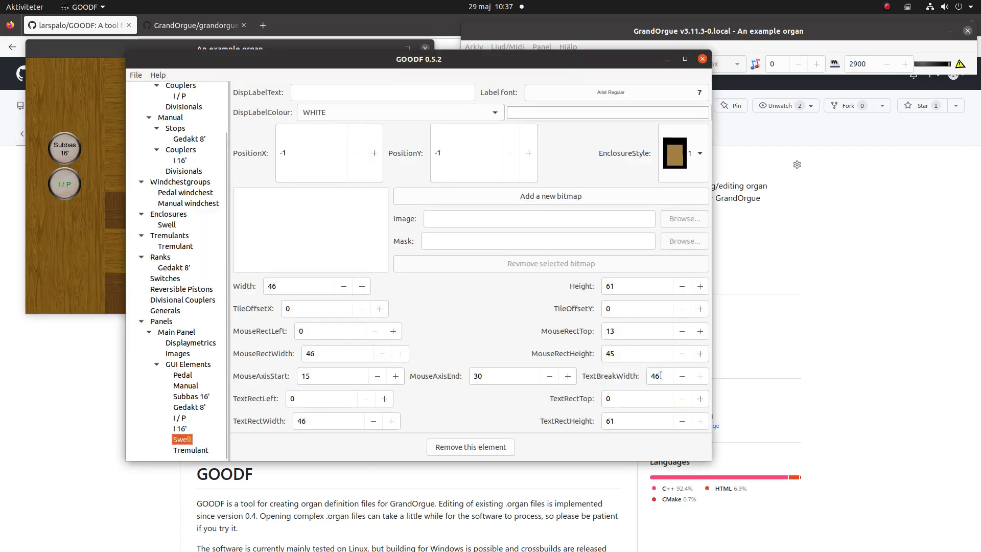
{"action": "double_click", "coordinate": [661, 375]}
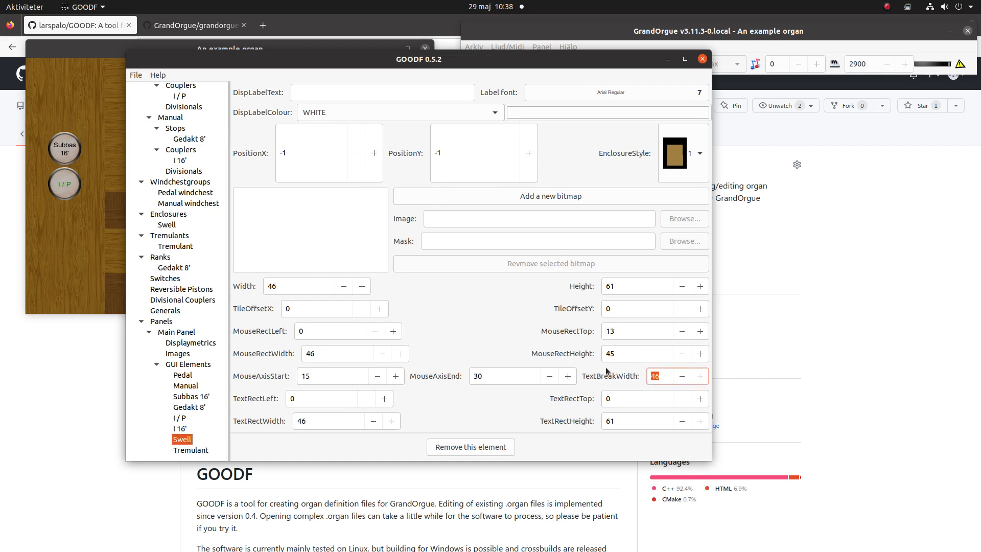
{"action": "type", "text": "0"}
{"action": "key", "text": "Tab"}
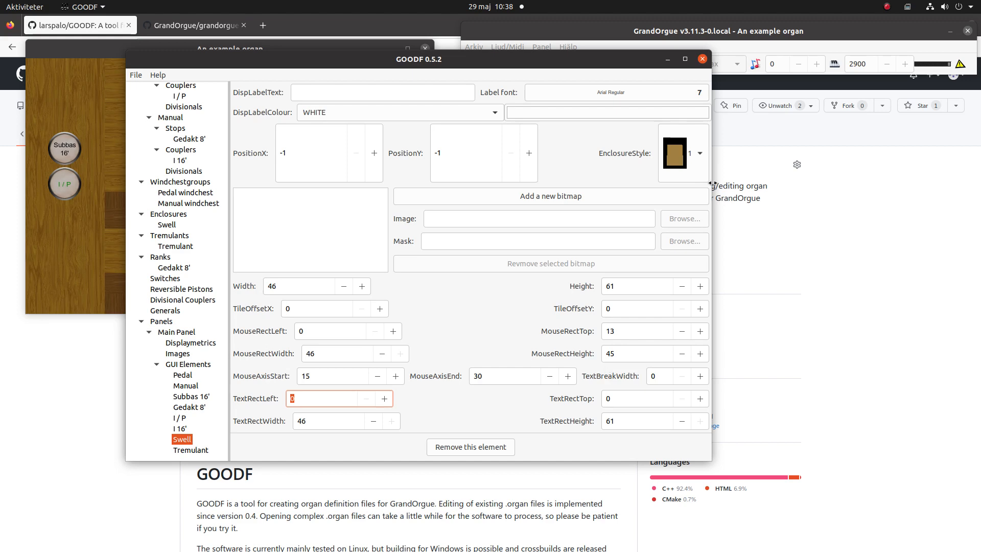
{"action": "left_click", "coordinate": [698, 157]}
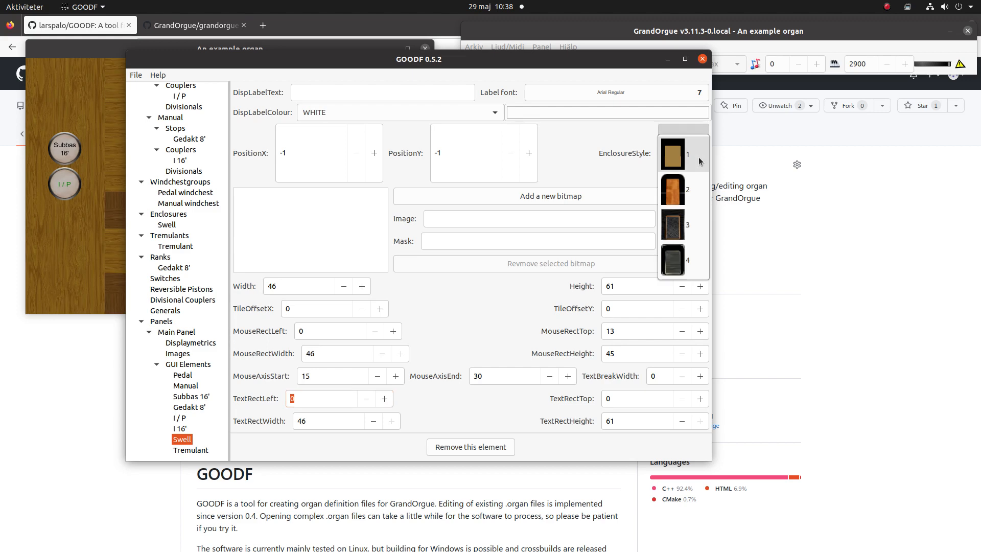
{"action": "left_click", "coordinate": [685, 189]}
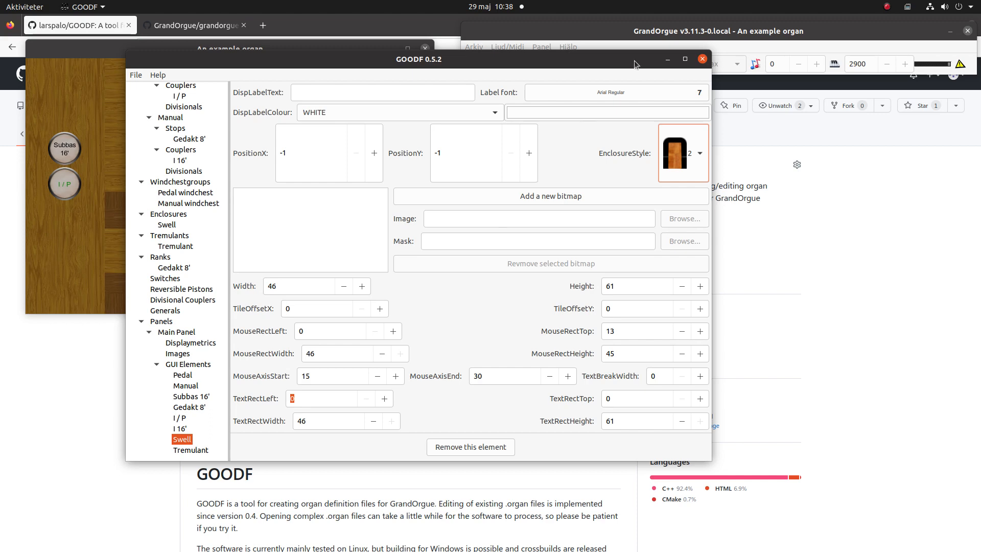
Reload the example organ in GrandOrgue and move the Swell enclosure down and back up
{"action": "left_click", "coordinate": [633, 28]}
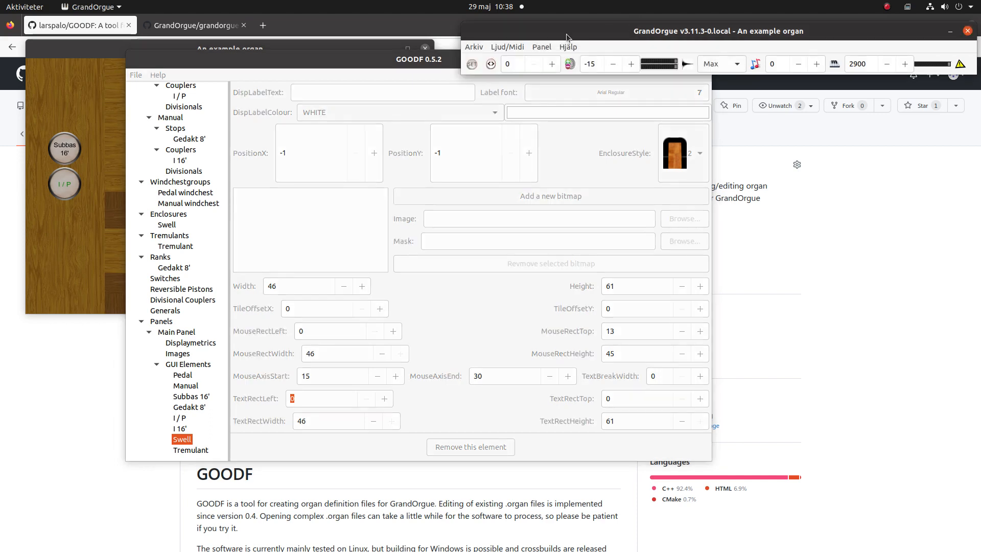
{"action": "left_click", "coordinate": [478, 48]}
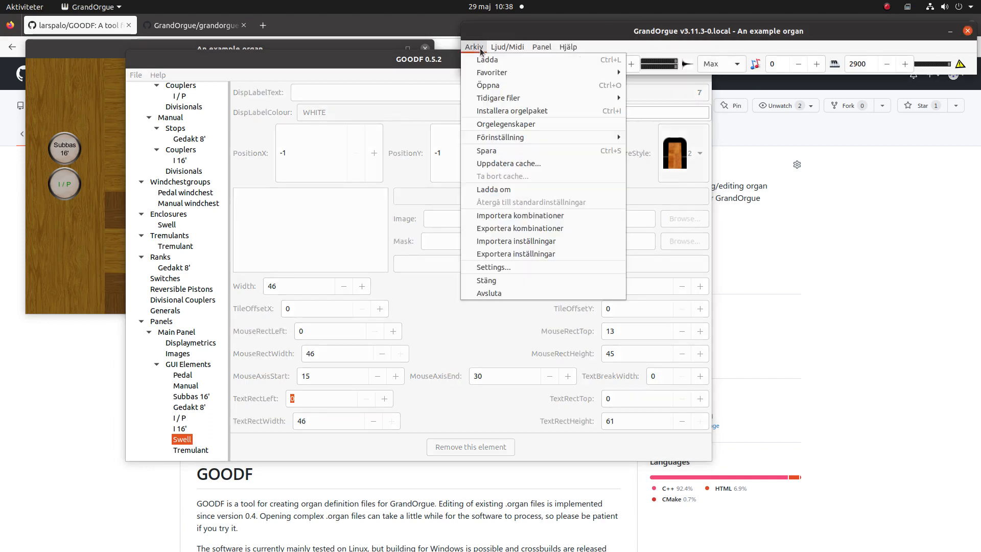
{"action": "left_click", "coordinate": [493, 190]}
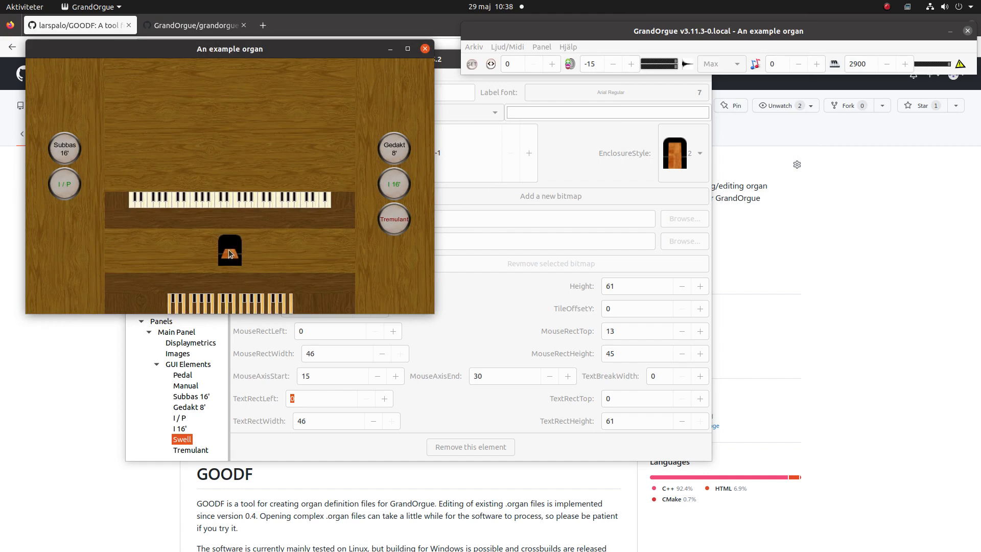
{"action": "scroll", "coordinate": [229, 254], "scroll_direction": "down", "scroll_amount": 5}
{"action": "scroll", "coordinate": [229, 254], "scroll_direction": "up", "scroll_amount": 8}
Switch to GOODF and set the Pedal GUI element's display image number to 2
{"action": "left_click", "coordinate": [442, 66]}
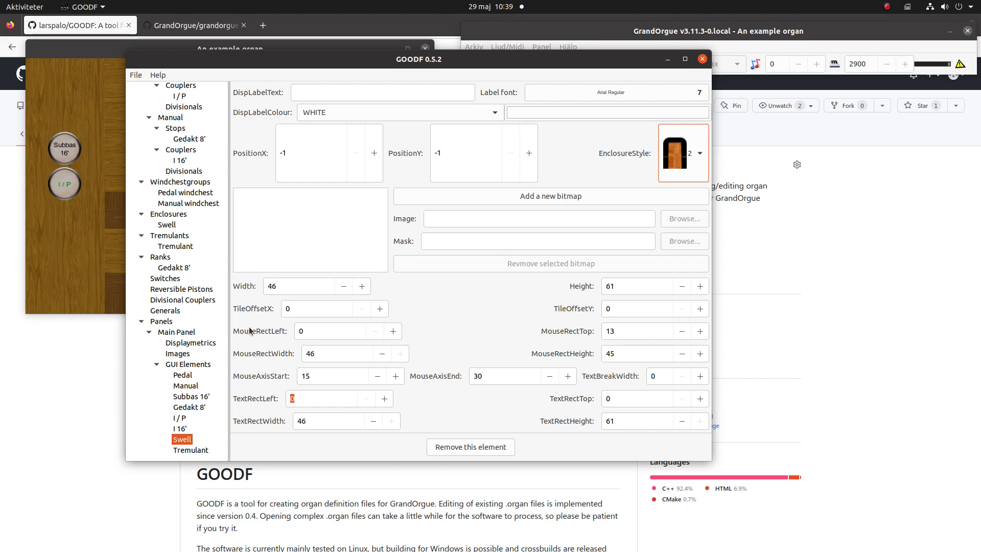
{"action": "left_click", "coordinate": [185, 379]}
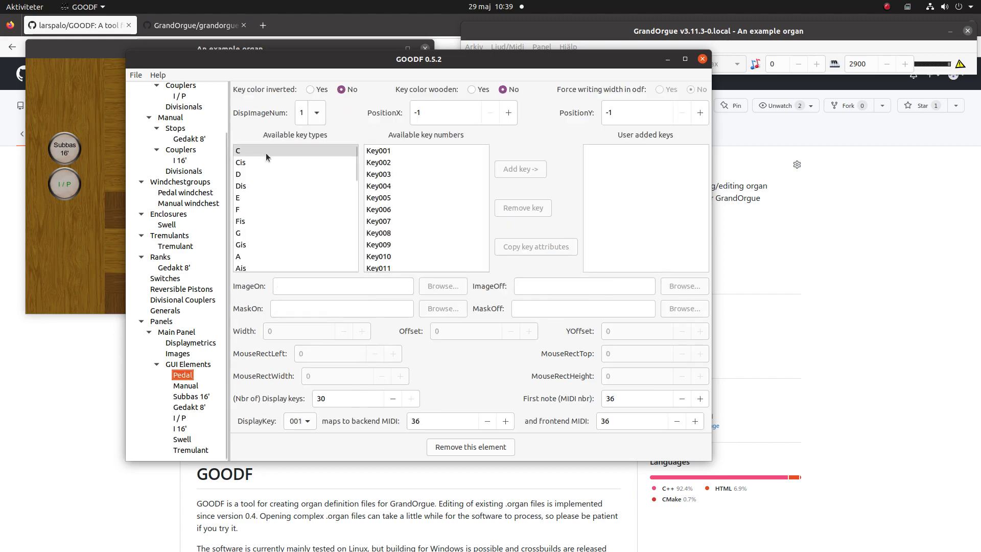
{"action": "left_click", "coordinate": [316, 117]}
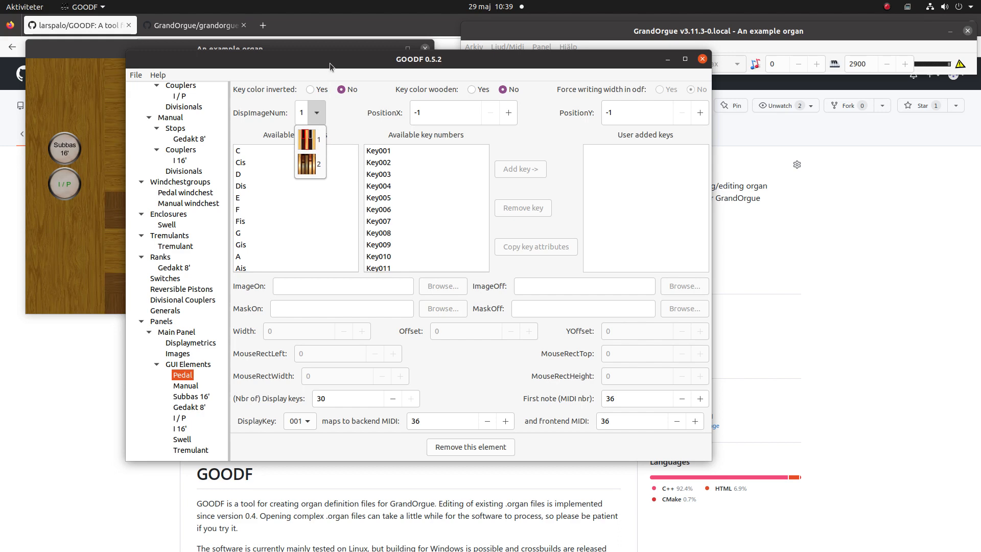
{"action": "left_click", "coordinate": [373, 60]}
{"action": "left_click_drag", "start_coordinate": [373, 60], "coordinate": [484, 47]}
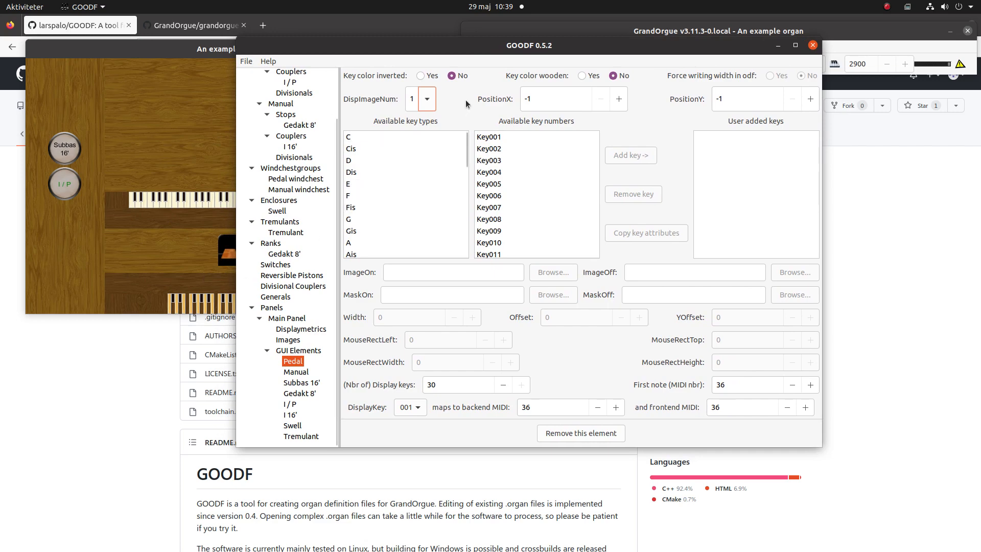
{"action": "left_click", "coordinate": [427, 99]}
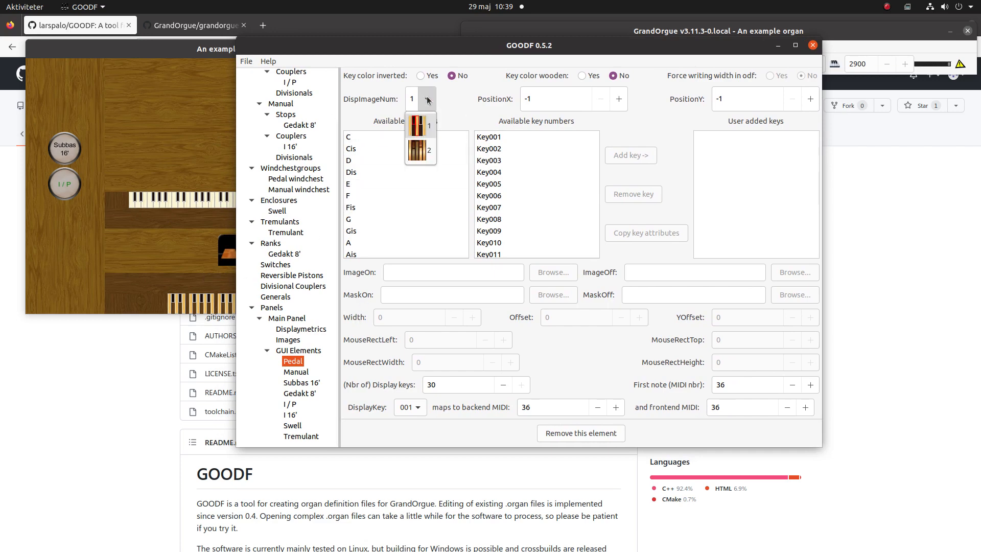
{"action": "left_click", "coordinate": [420, 151]}
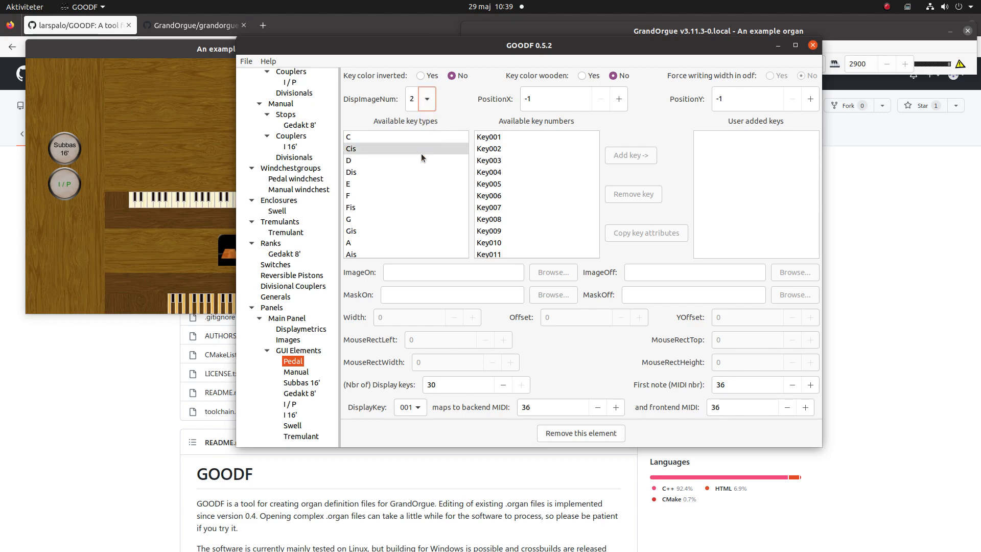
Set the Manual GUI element's display image number to 2
{"action": "left_click", "coordinate": [301, 372]}
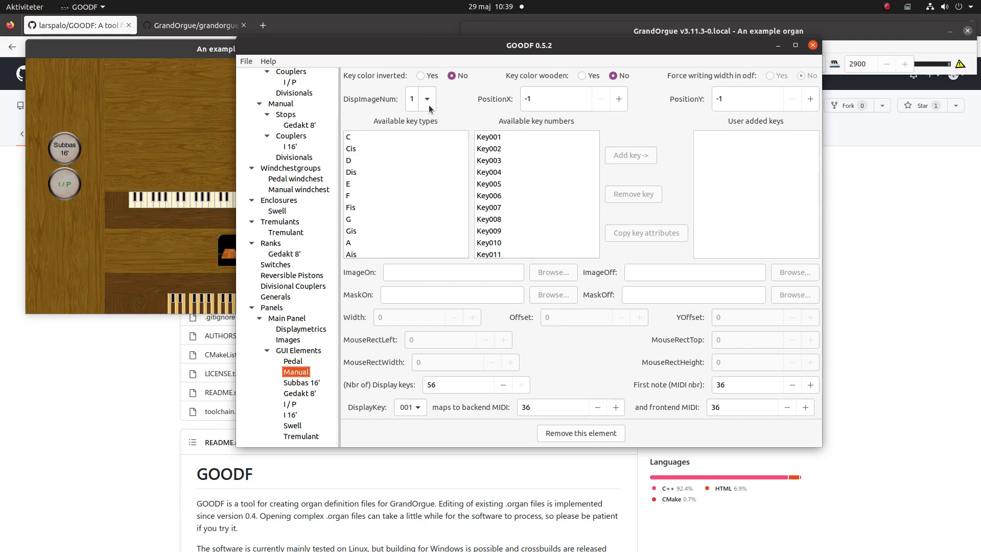
{"action": "left_click", "coordinate": [427, 102]}
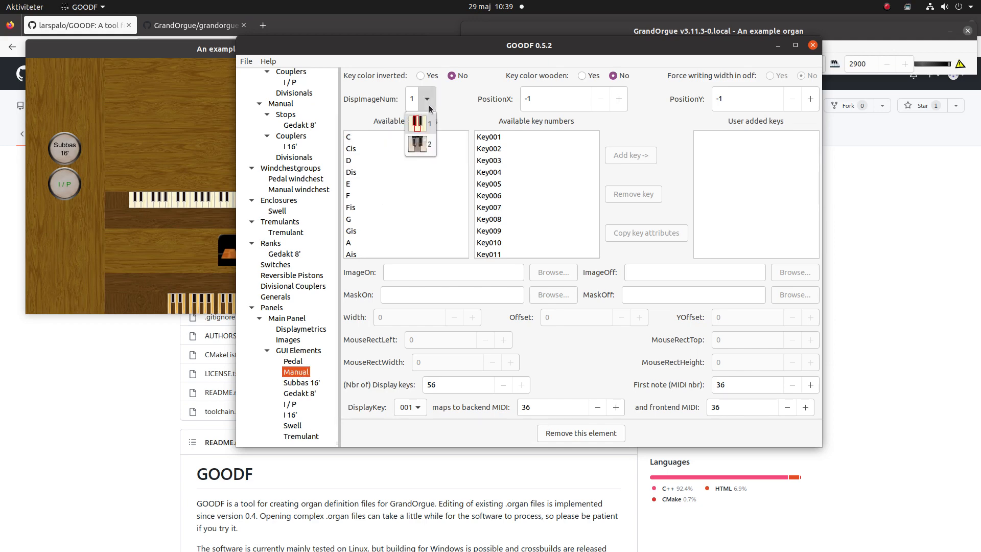
{"action": "left_click", "coordinate": [423, 147]}
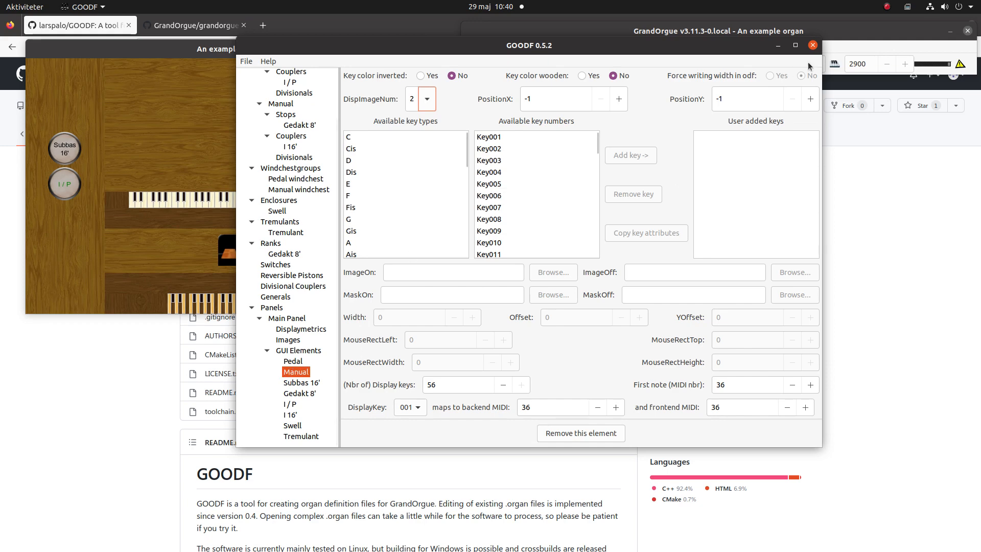
Reload the example organ in GrandOrgue to view the restyled manual and pedal keys
{"action": "left_click", "coordinate": [842, 34]}
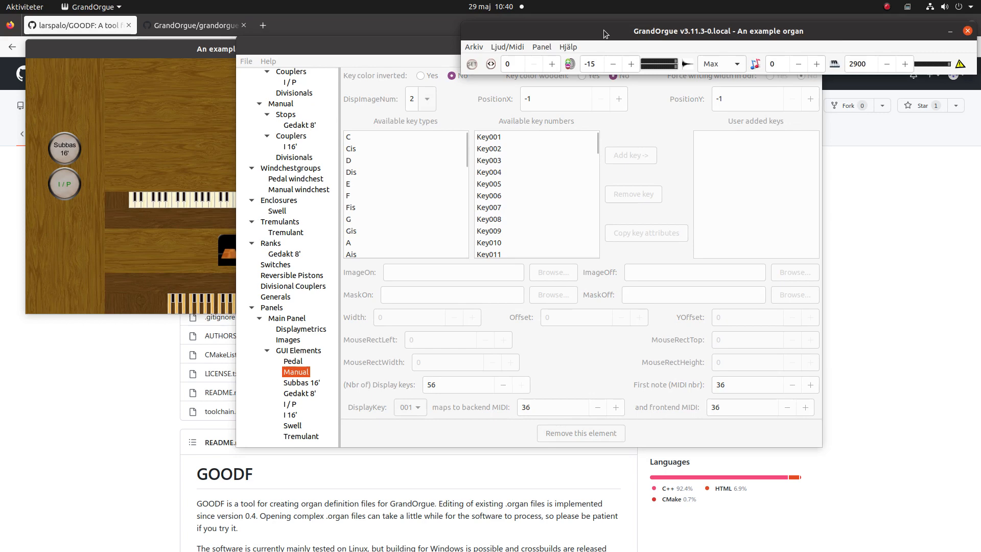
{"action": "left_click", "coordinate": [473, 47]}
{"action": "left_click", "coordinate": [494, 190]}
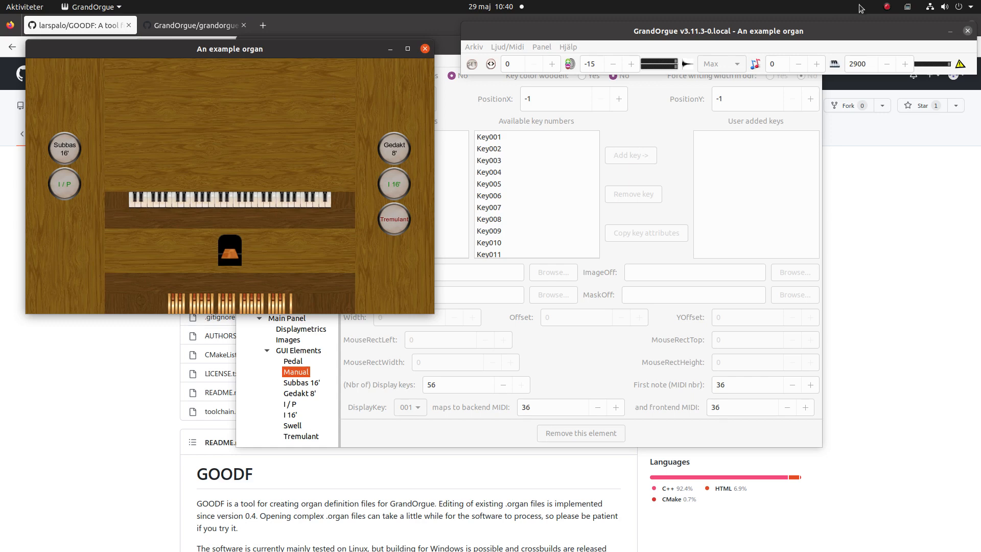
{"action": "left_click", "coordinate": [889, 7]}
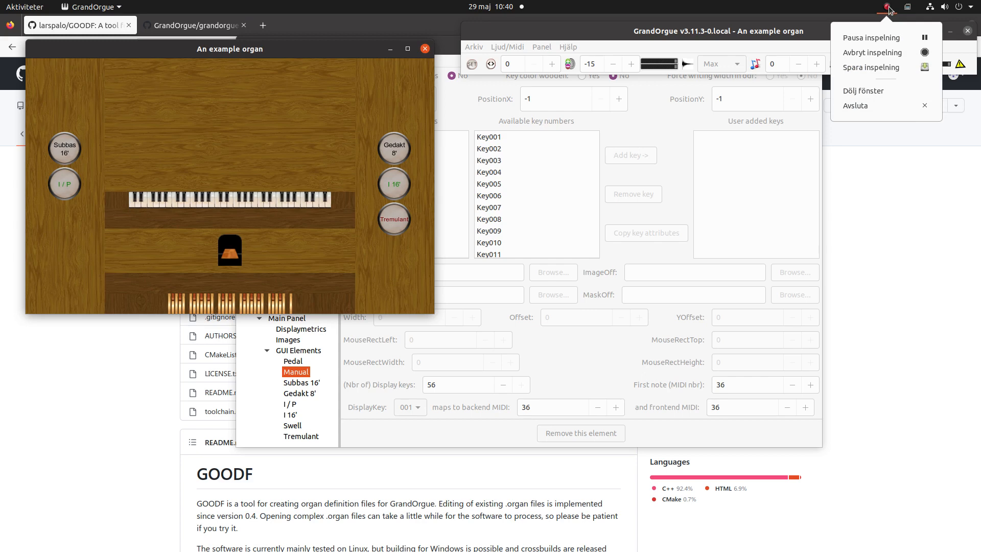